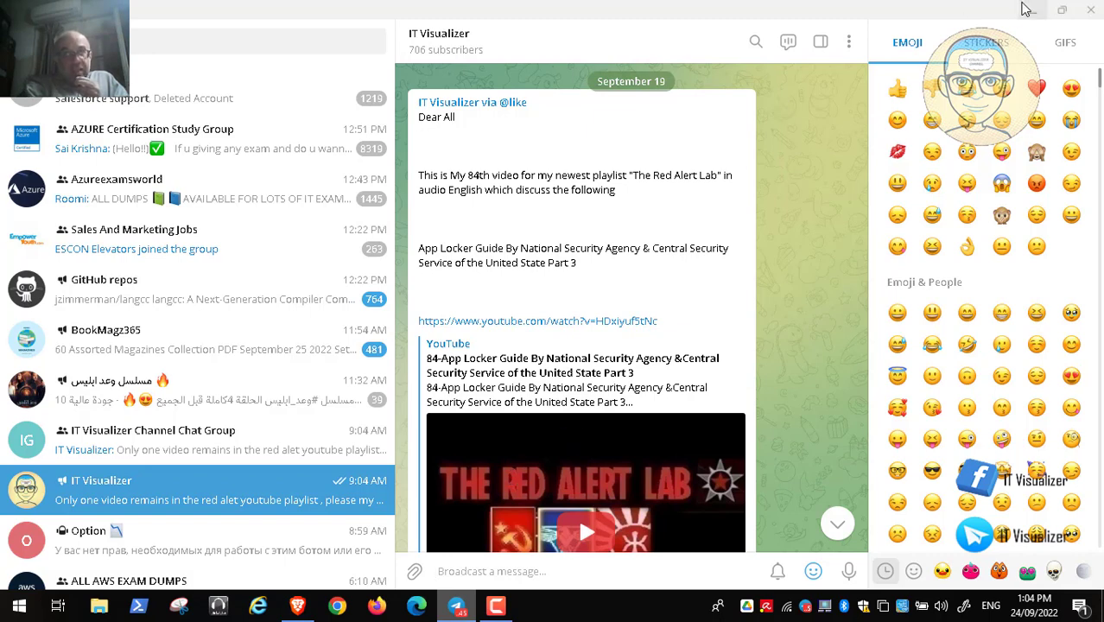
- Minimize the Telegram chat and switch to the Brave browser to view the Security Technical Implementation Guides home page
left_click(1027, 9)
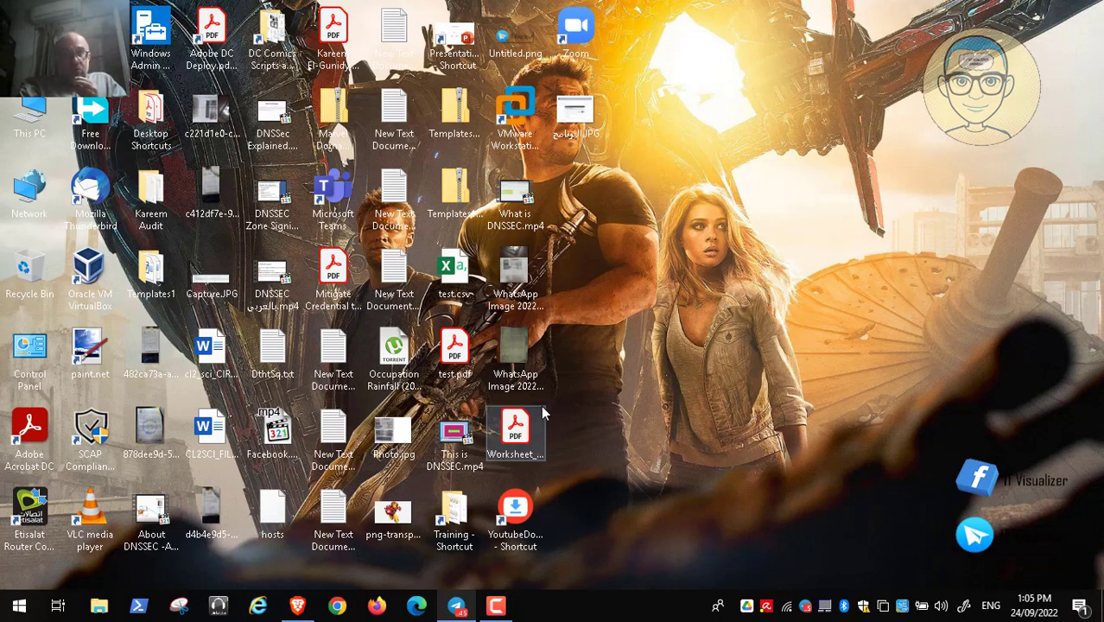
left_click(297, 607)
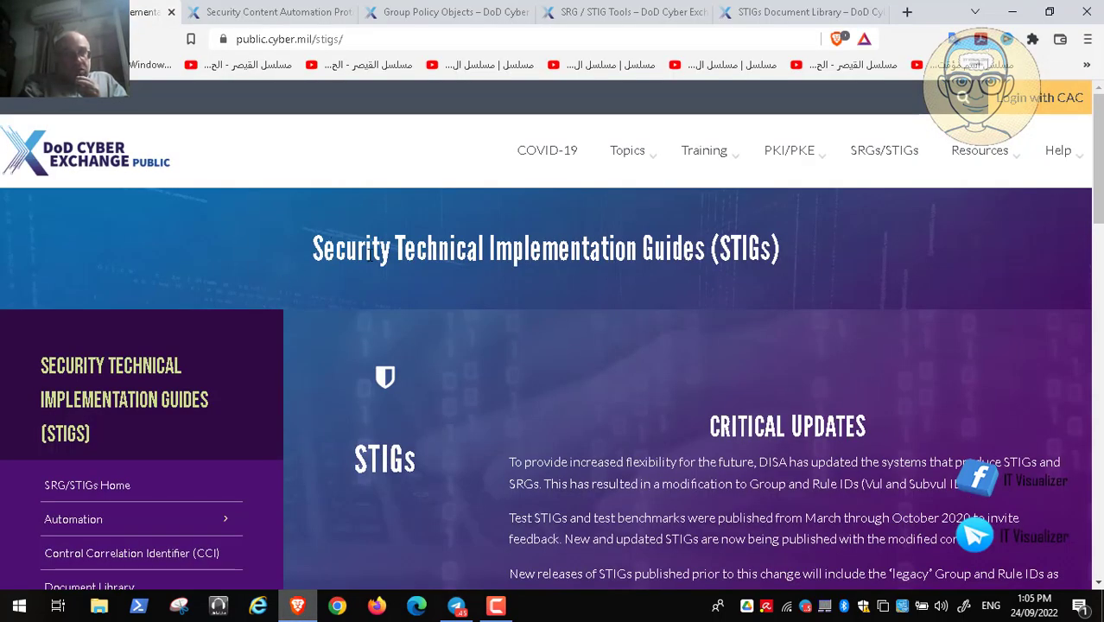
scroll(369, 255, "down", 1)
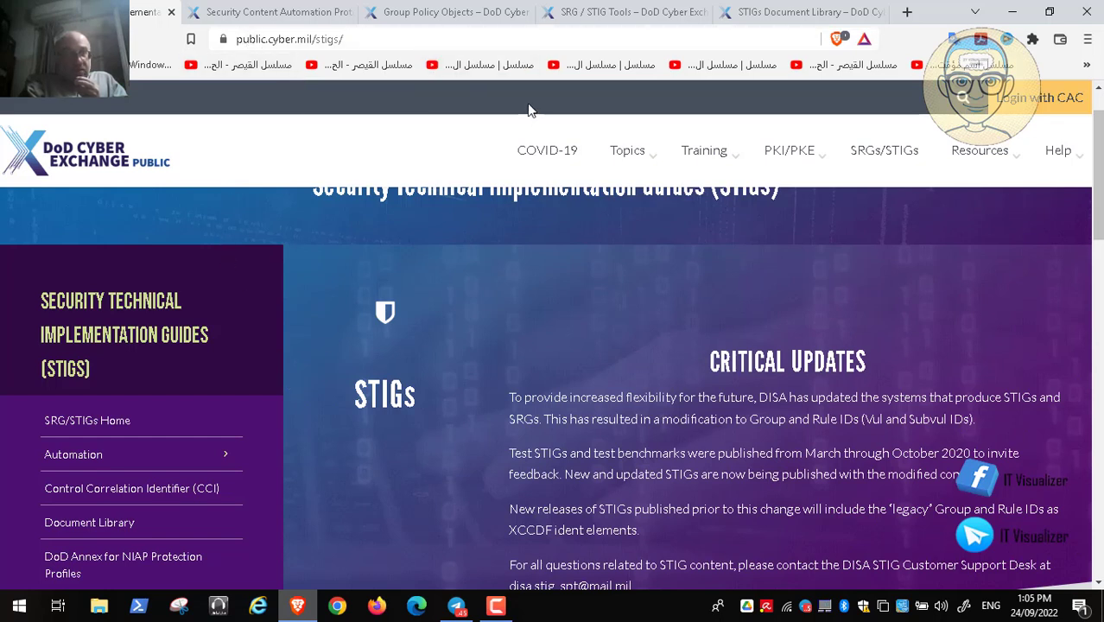
- Open the STIGs Document Library page and examine the list of Windows STIG downloads
left_click(631, 17)
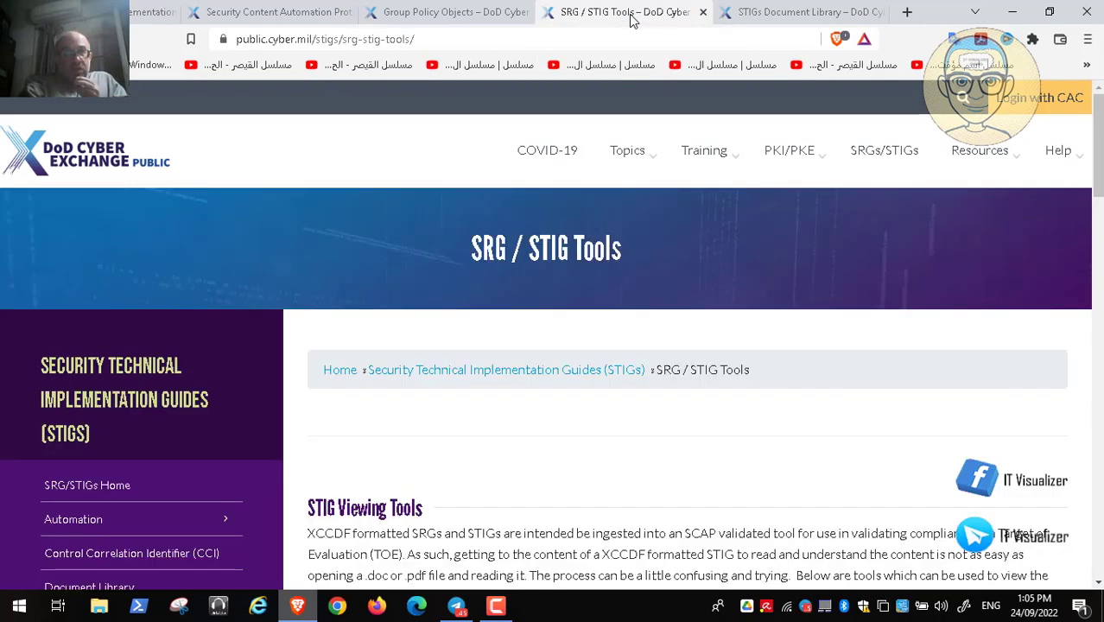
left_click(765, 13)
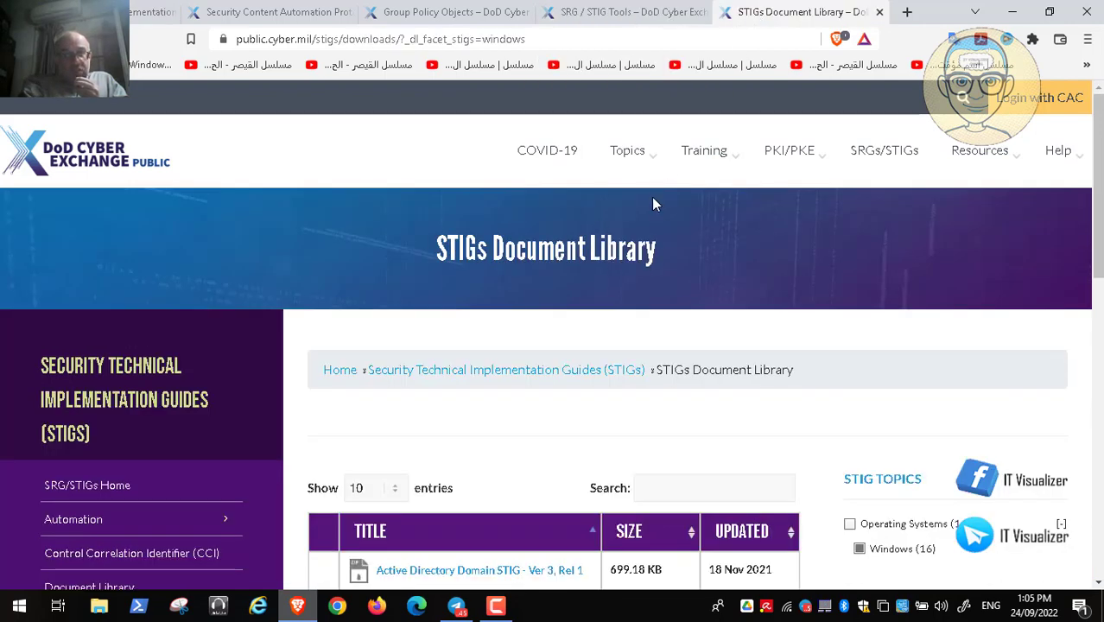
scroll(653, 204, "down", 3)
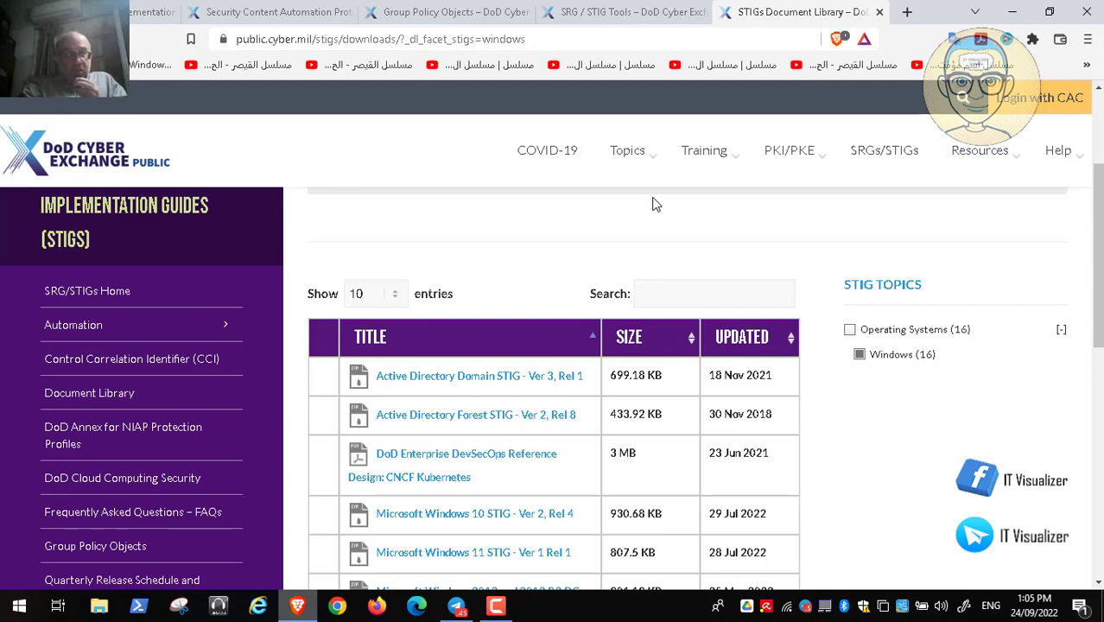
scroll(653, 204, "down", 1)
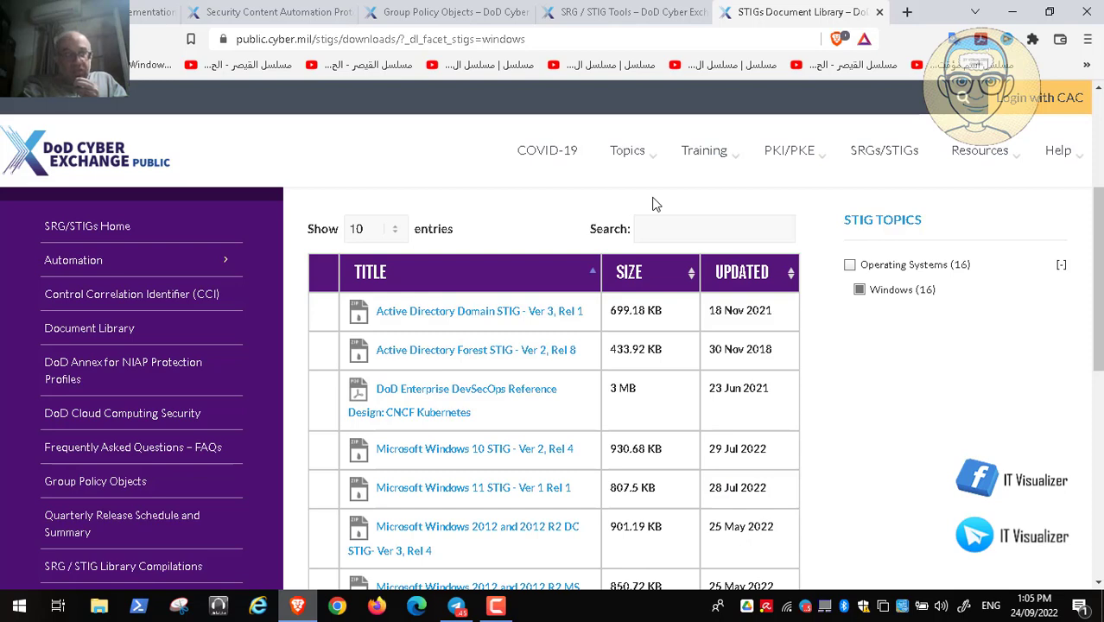
scroll(653, 204, "down", 5)
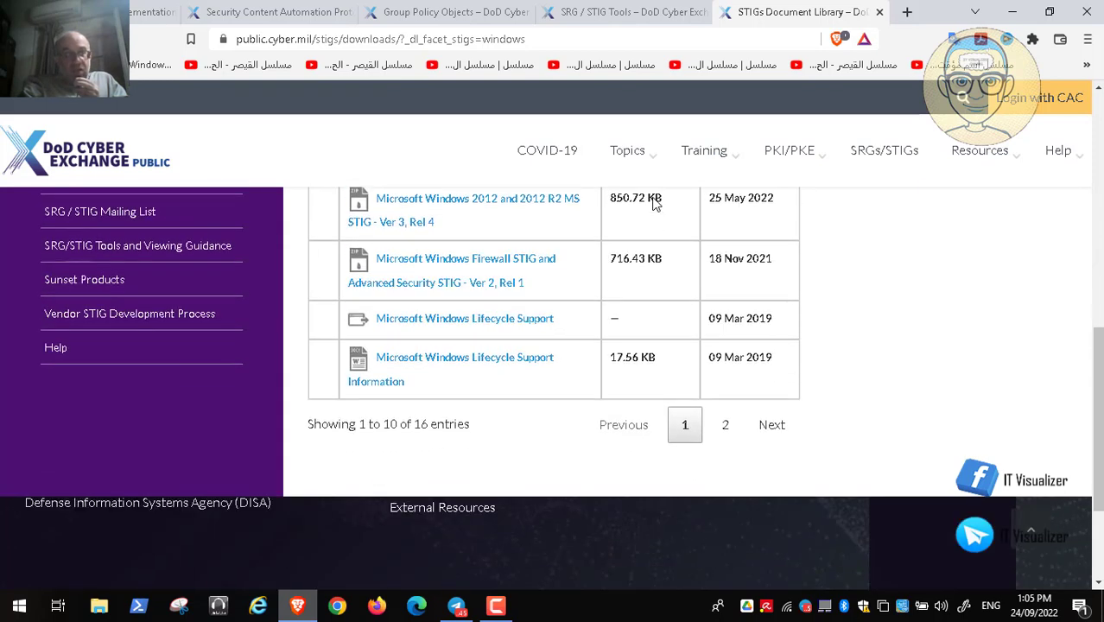
scroll(653, 204, "up", 5)
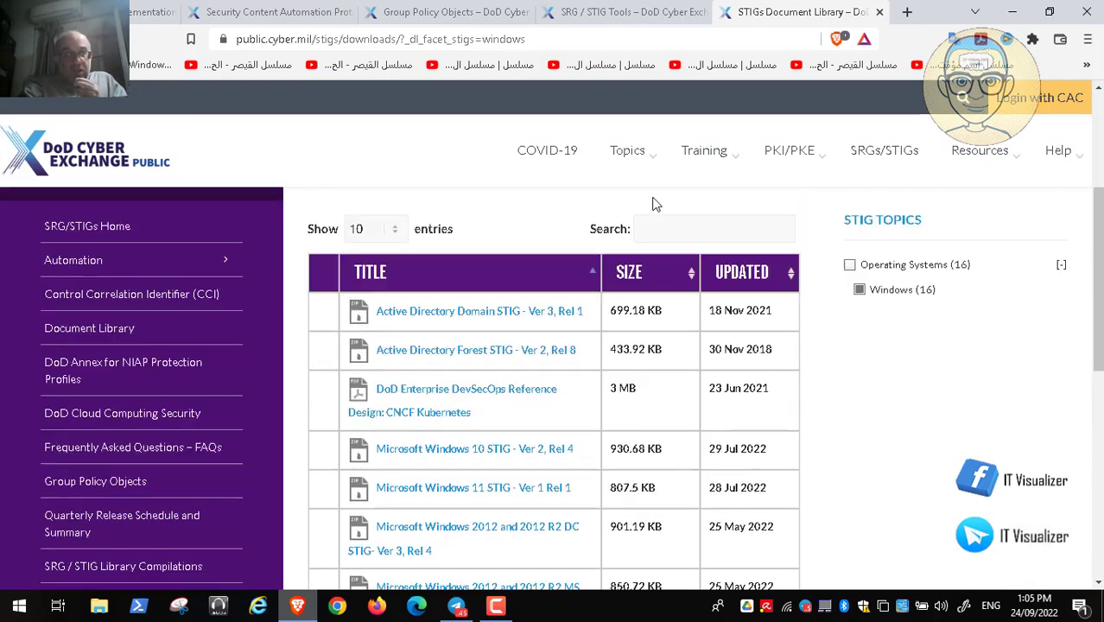
scroll(652, 204, "up", 2)
scroll(653, 204, "down", 2)
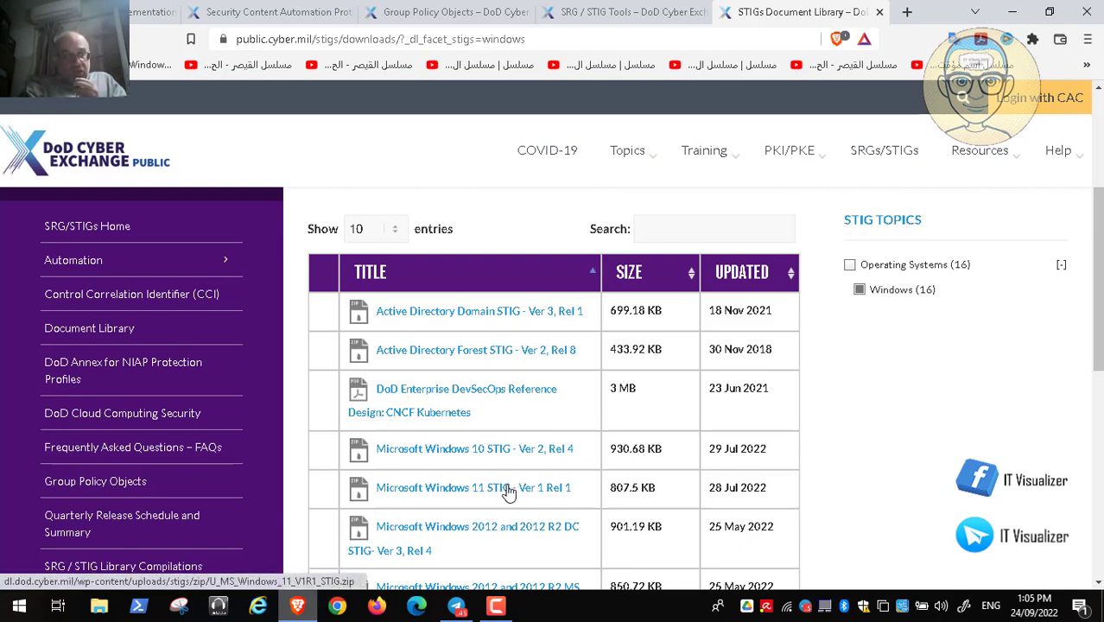
- Clear the Windows topic filter so the STIGs Document Library lists all topics
left_click(859, 293)
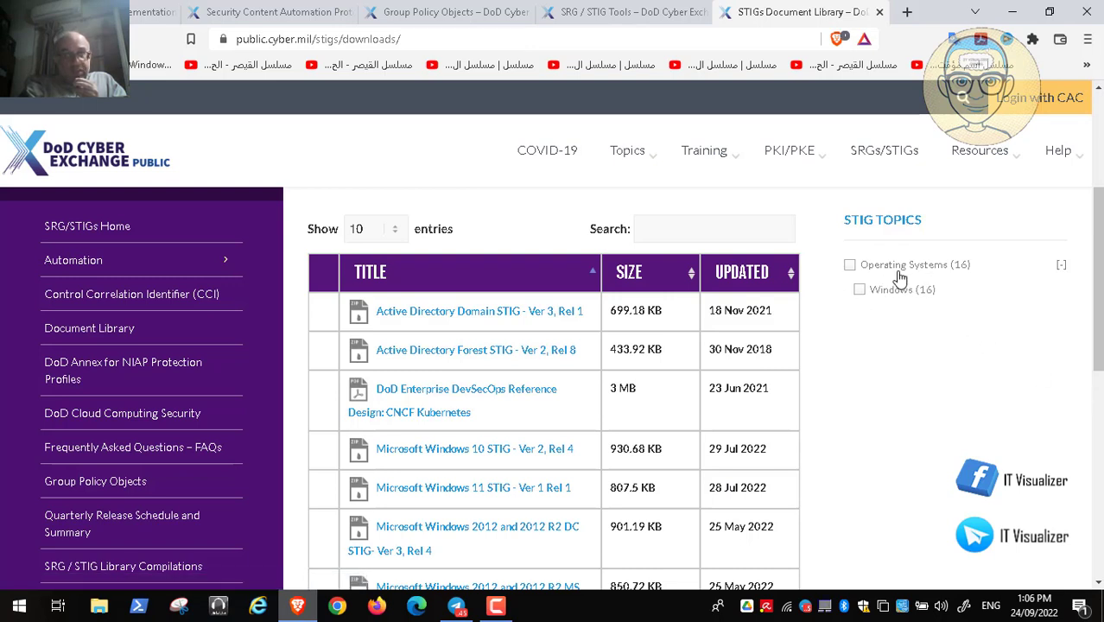
left_click(851, 268)
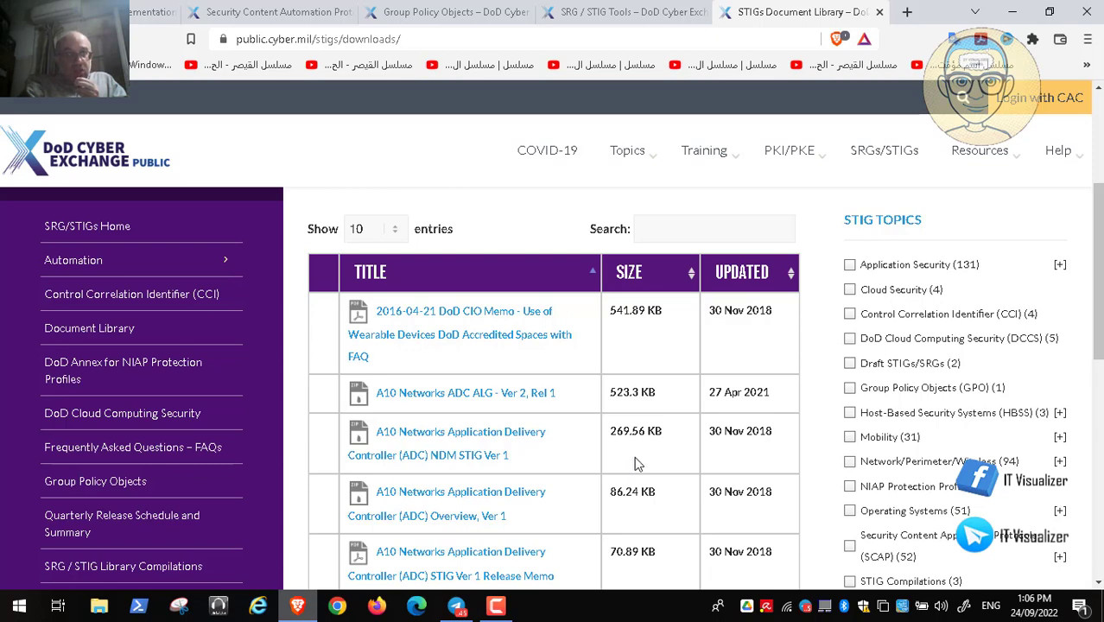
- Read the STIG Viewing Tools section on the SRG / STIG Tools page and compare it with the document library
key("ctrl+shift+Tab")
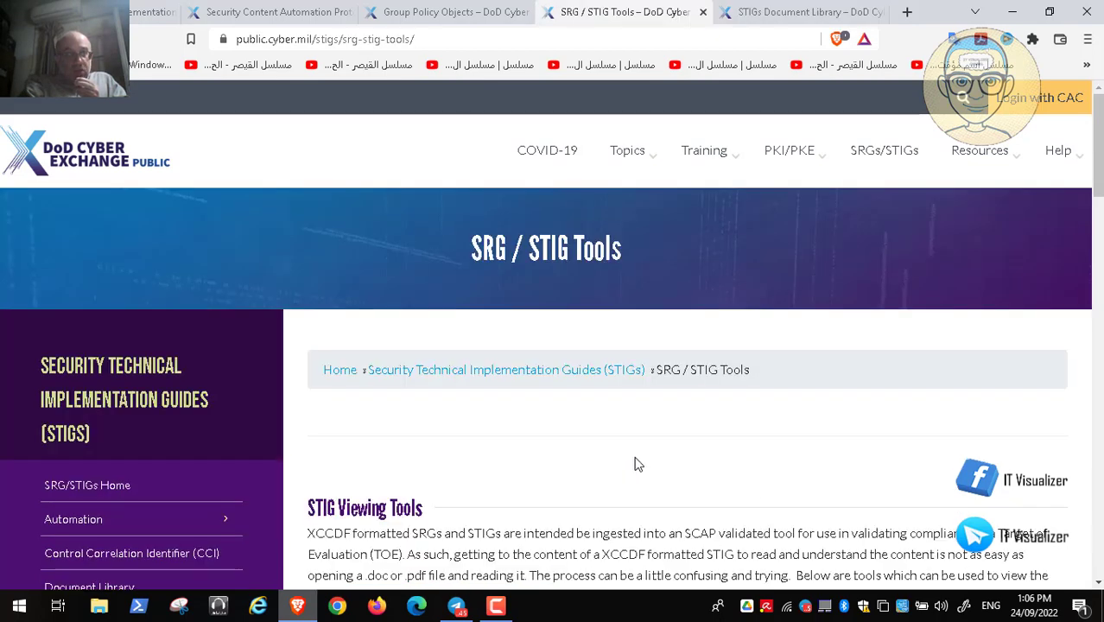
scroll(1098, 584, "down", 3)
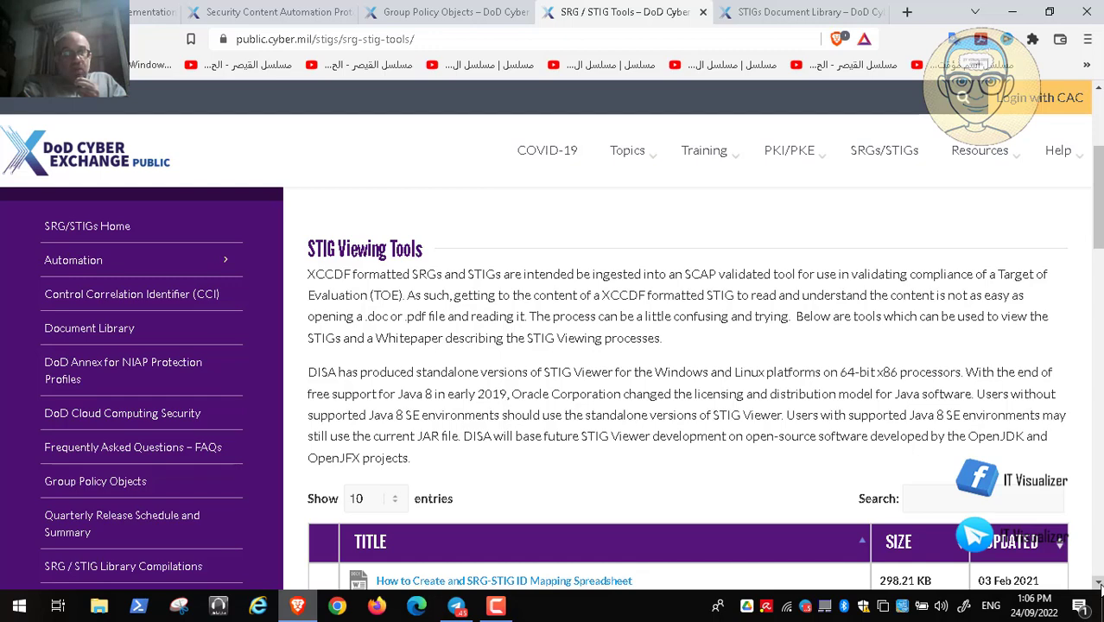
left_click(808, 12)
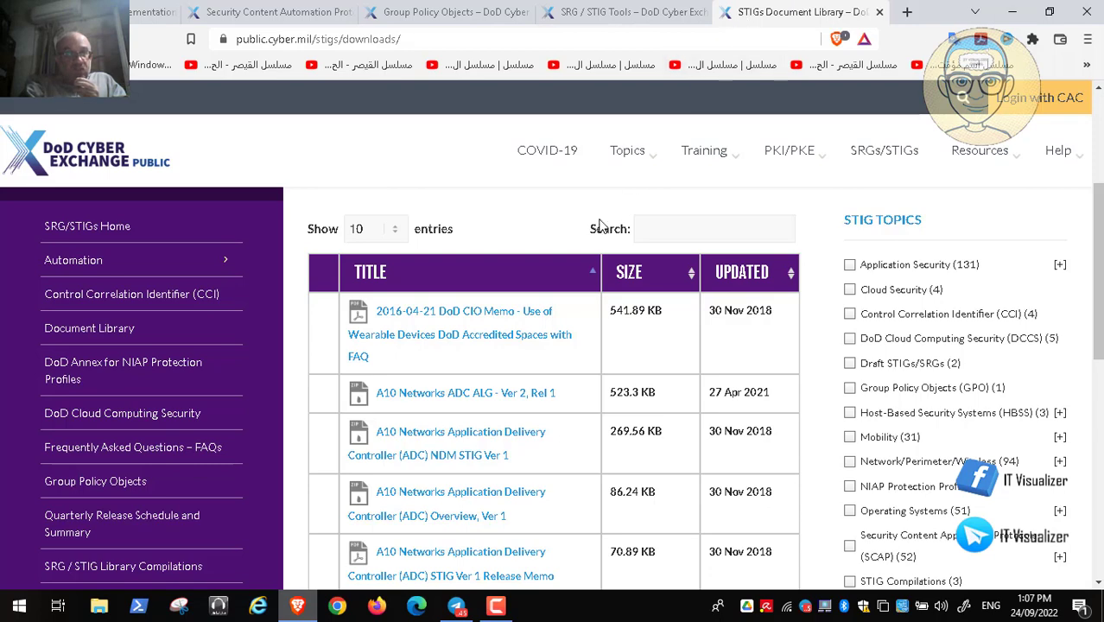
left_click(639, 16)
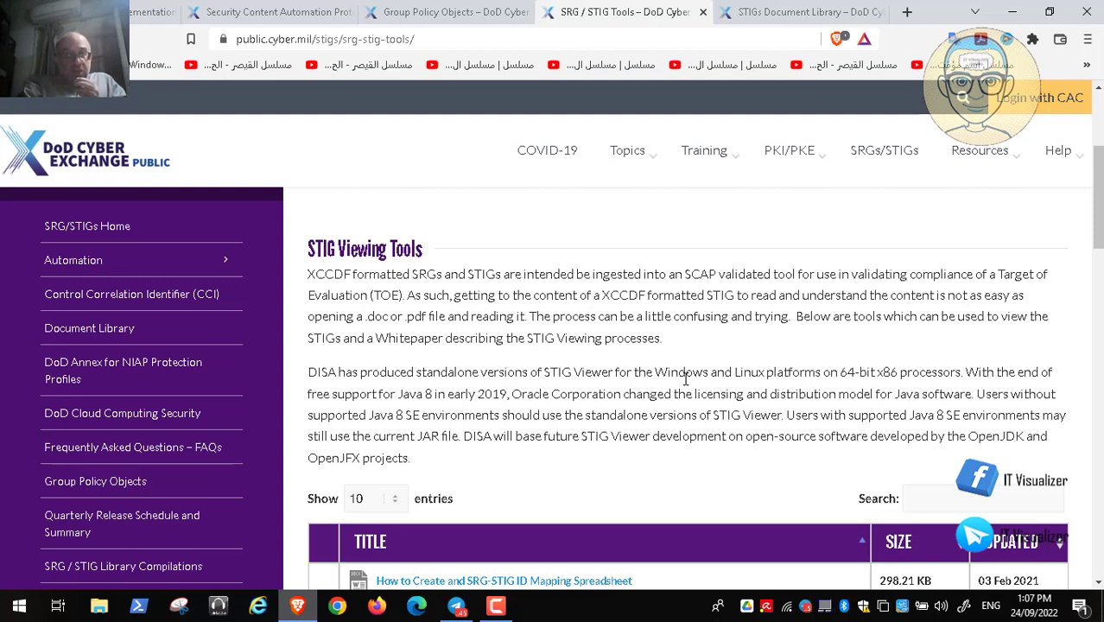
- Examine the Group Policy Objects page through to its GPO Downloads section
left_click(443, 14)
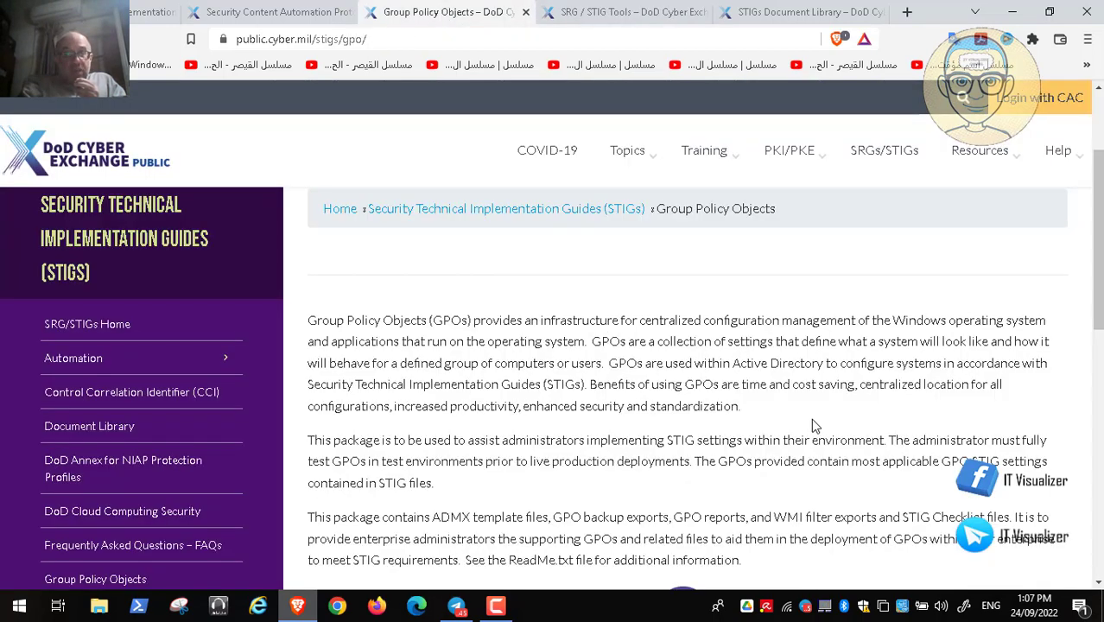
scroll(811, 418, "down", 2)
scroll(811, 423, "down", 5)
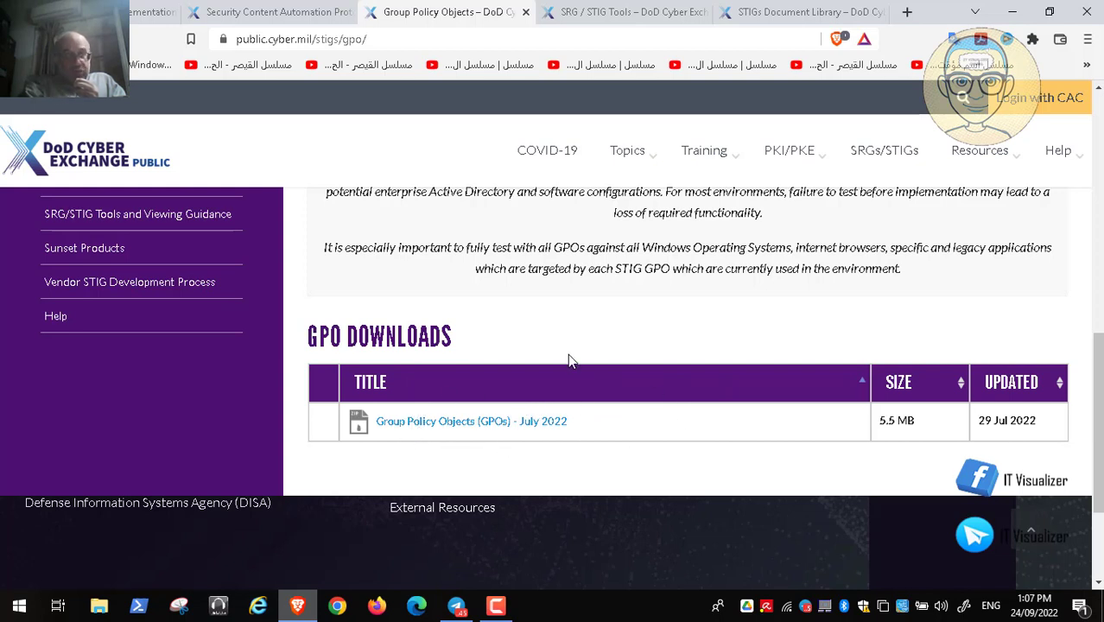
- Examine the SCAP 1.3 content, SCAP 1.2 content and SCAP Tools lists on the Security Content Automation Protocol page
left_click(279, 16)
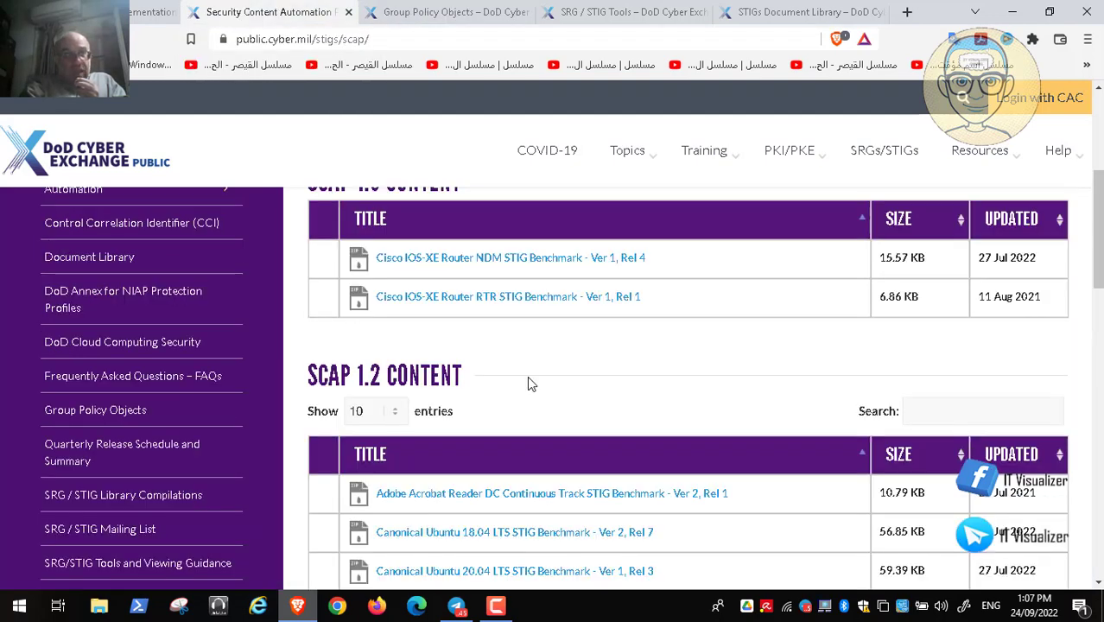
left_click(1100, 156)
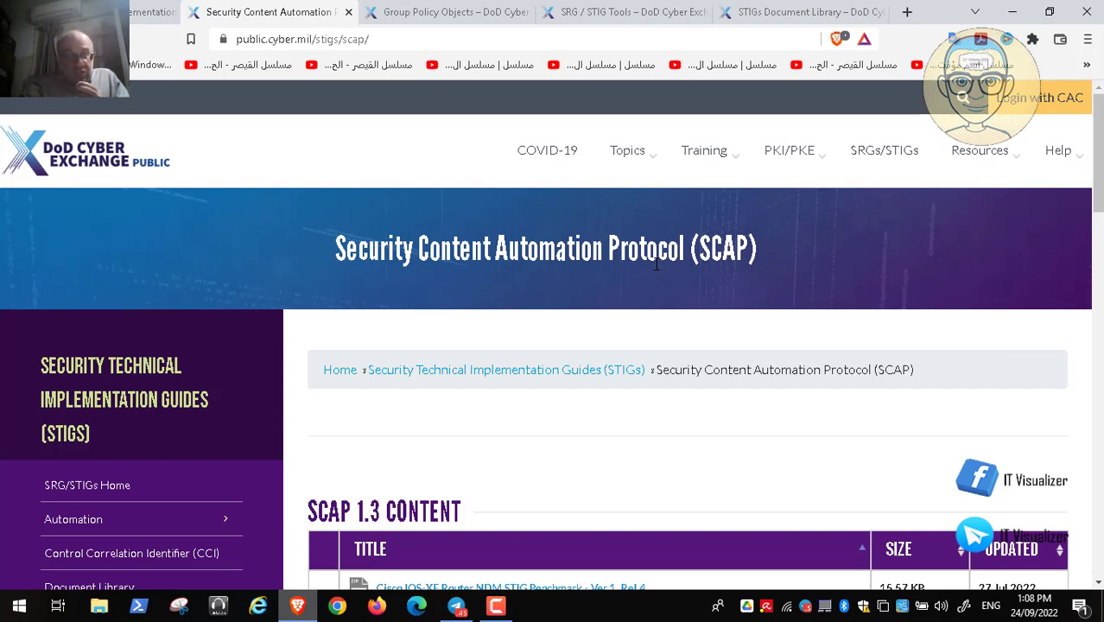
scroll(656, 263, "down", 3)
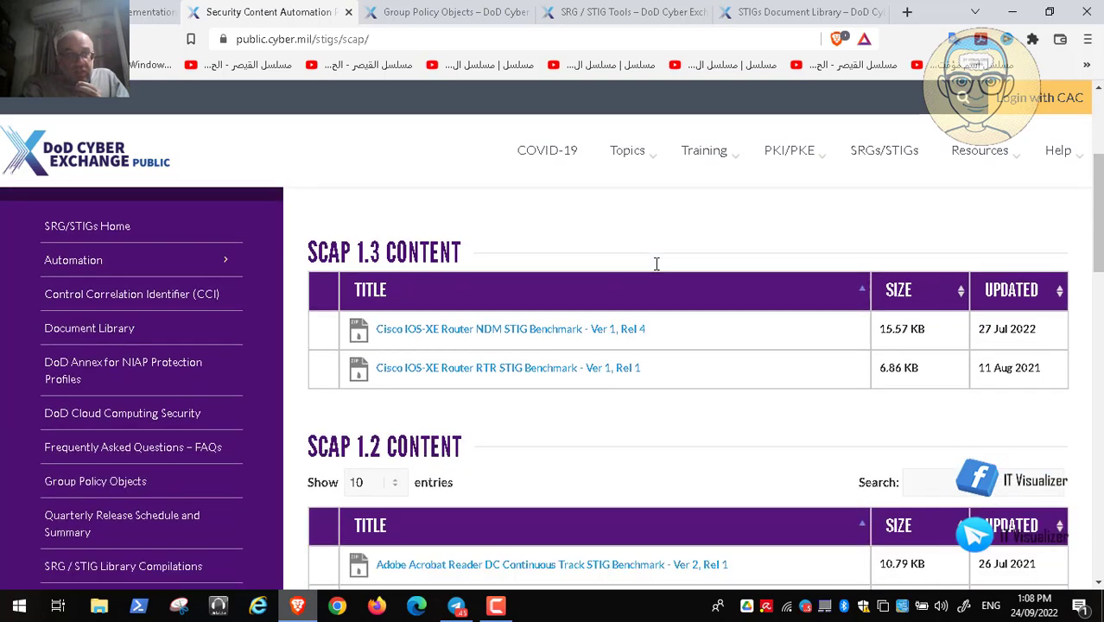
scroll(656, 263, "down", 3)
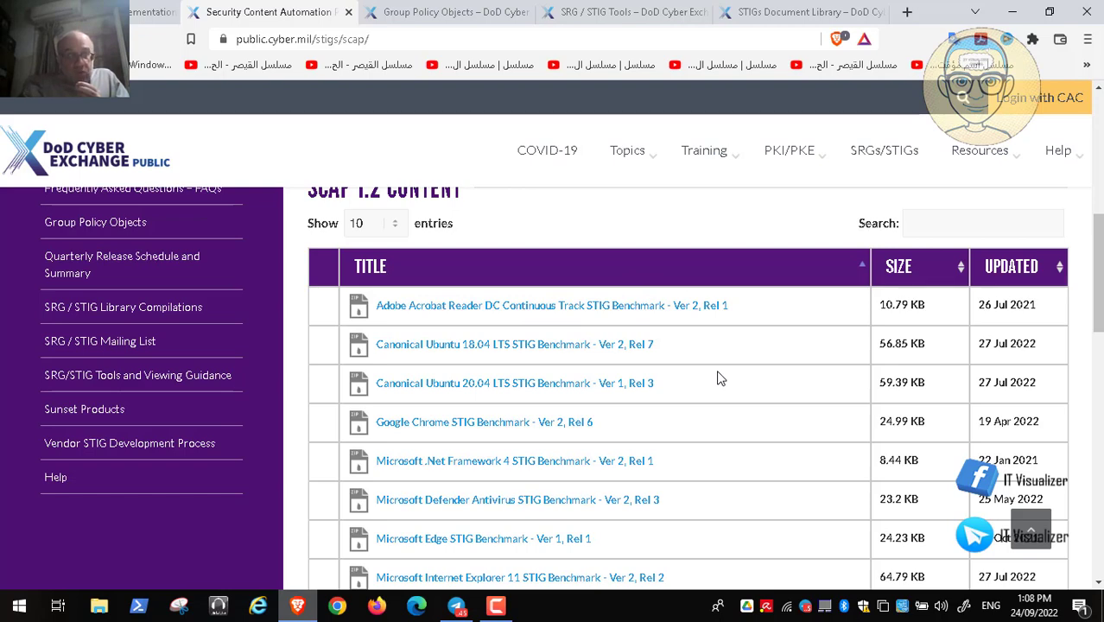
scroll(719, 379, "down", 2)
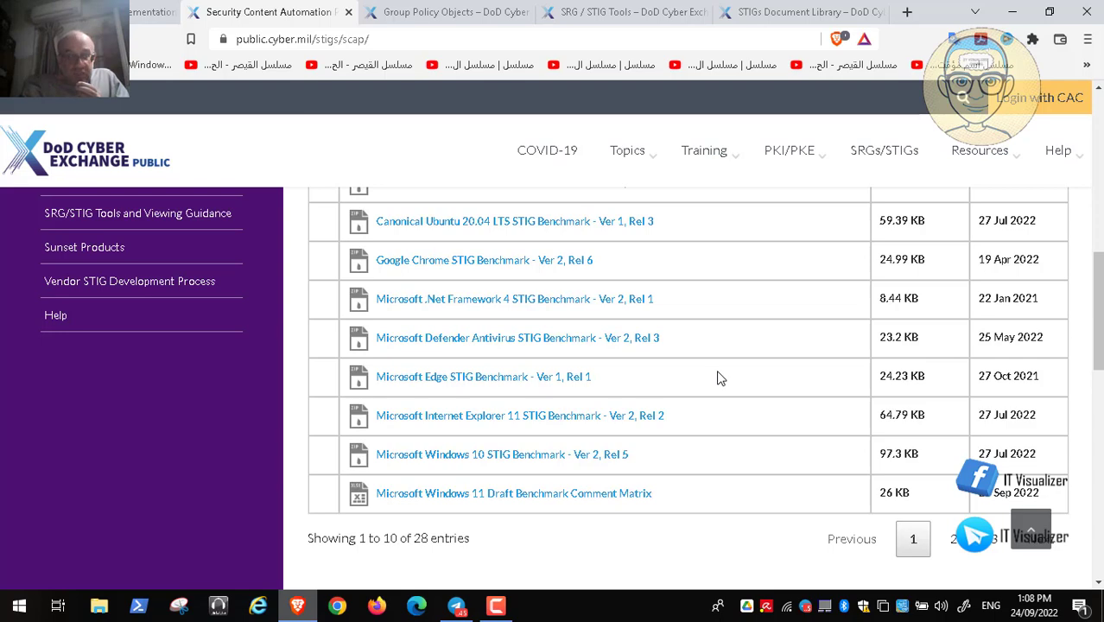
scroll(718, 378, "down", 4)
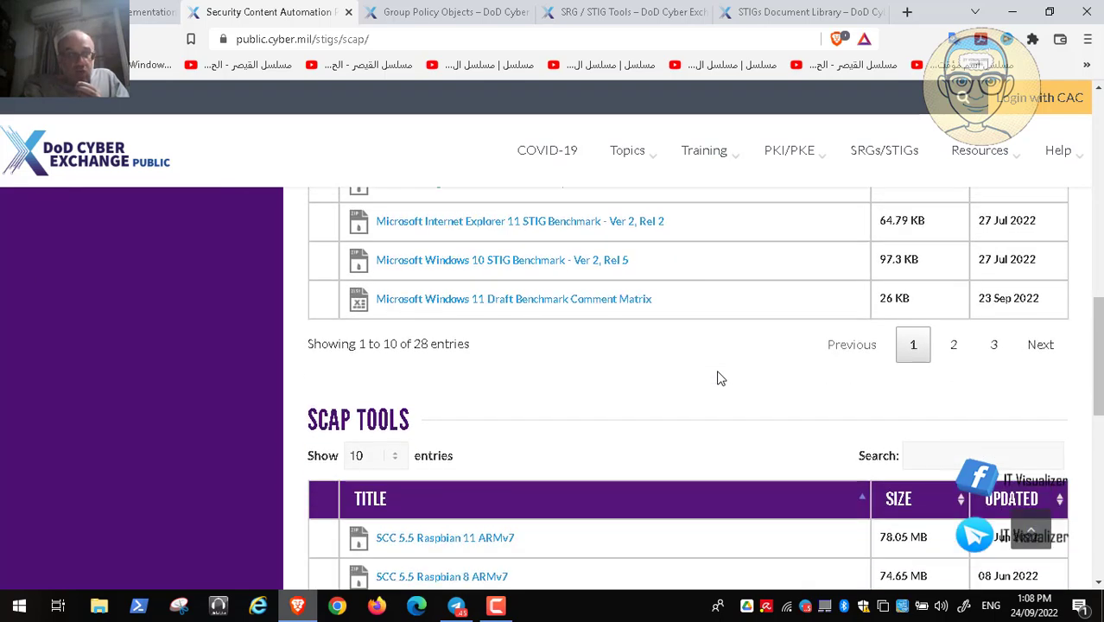
scroll(717, 377, "down", 3)
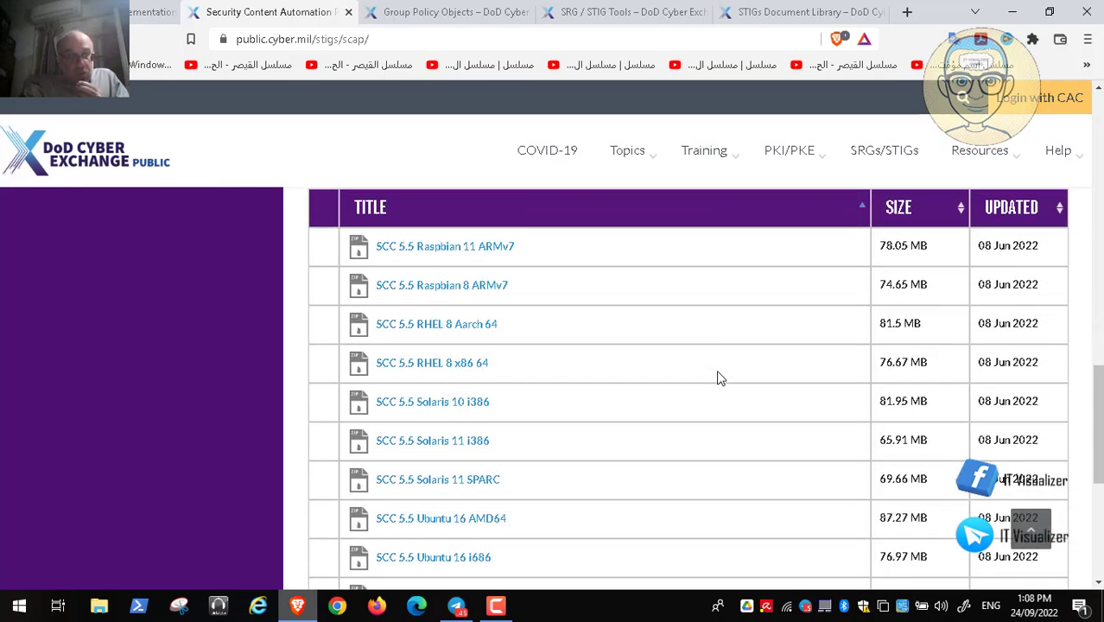
scroll(718, 377, "up", 1)
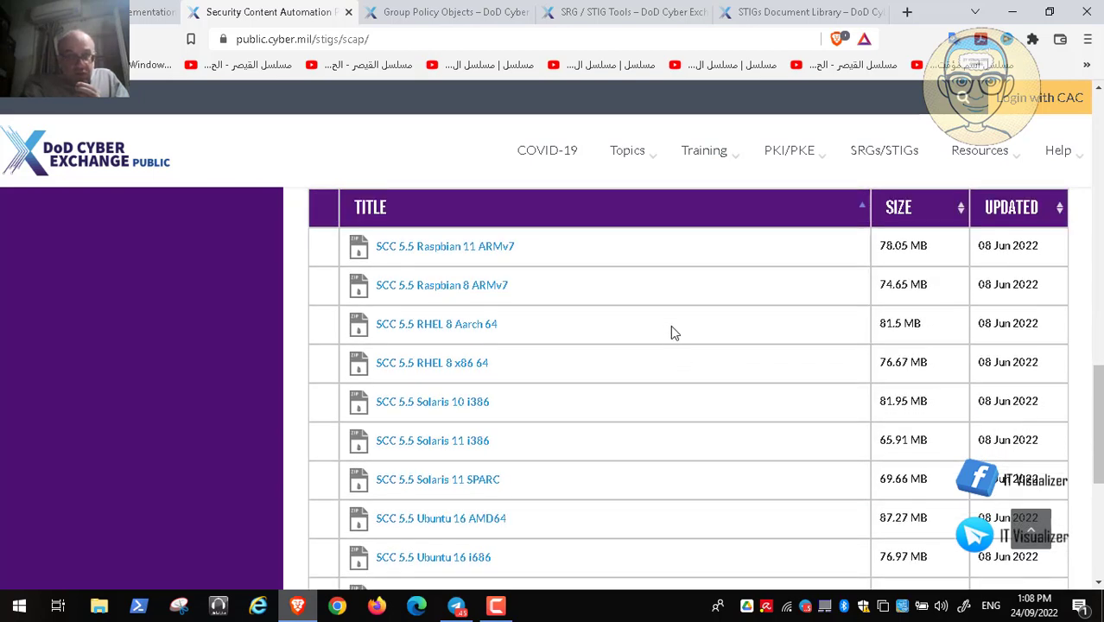
scroll(670, 327, "up", 2)
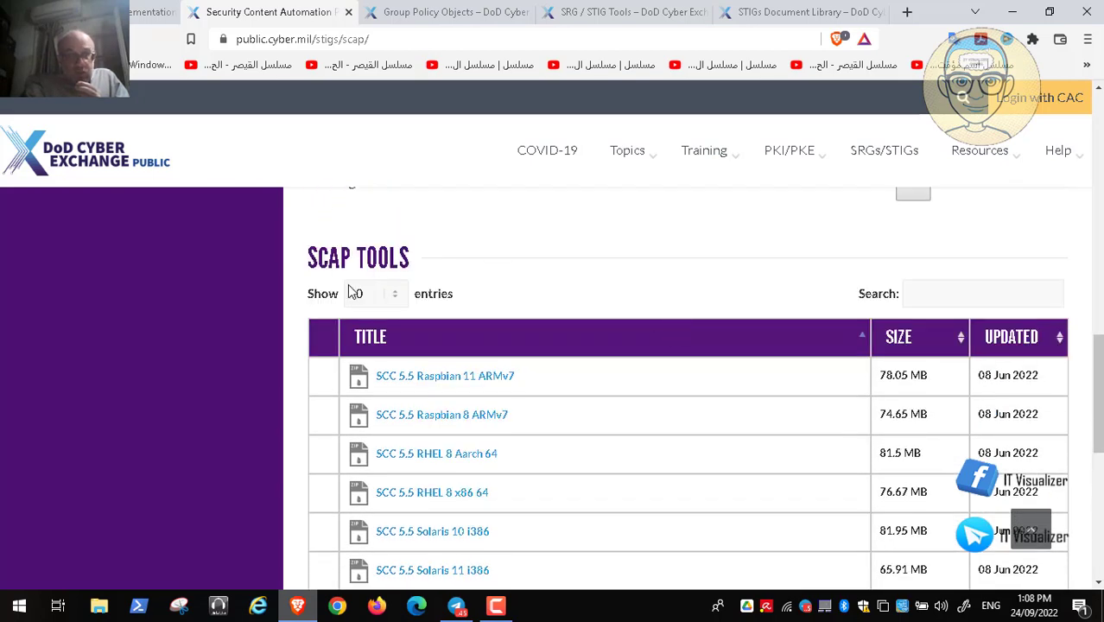
scroll(348, 291, "up", 5)
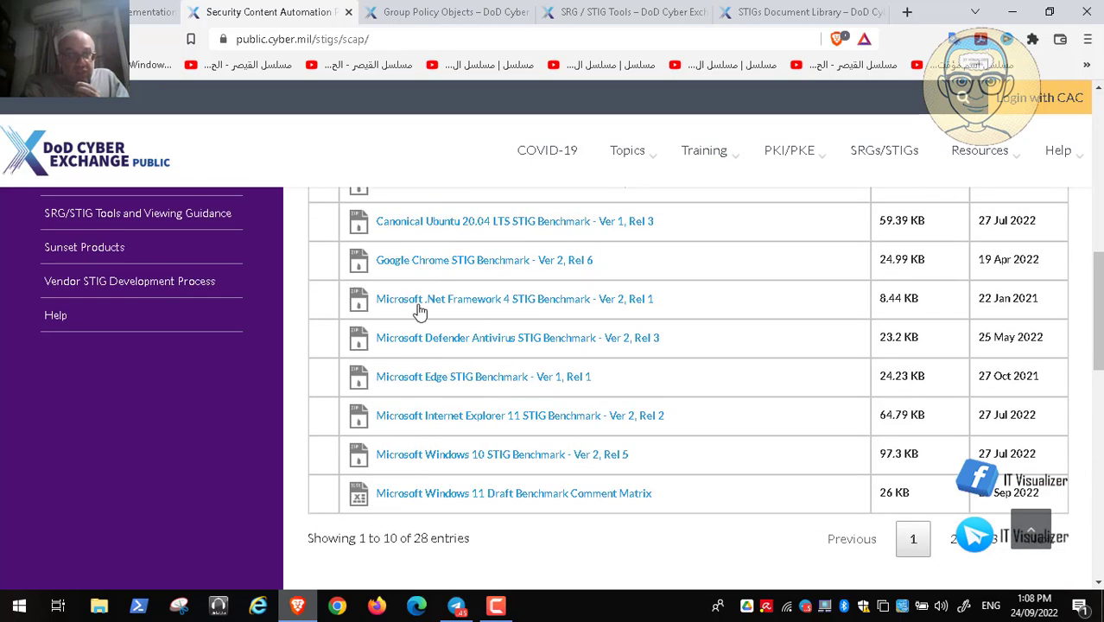
scroll(471, 328, "up", 1)
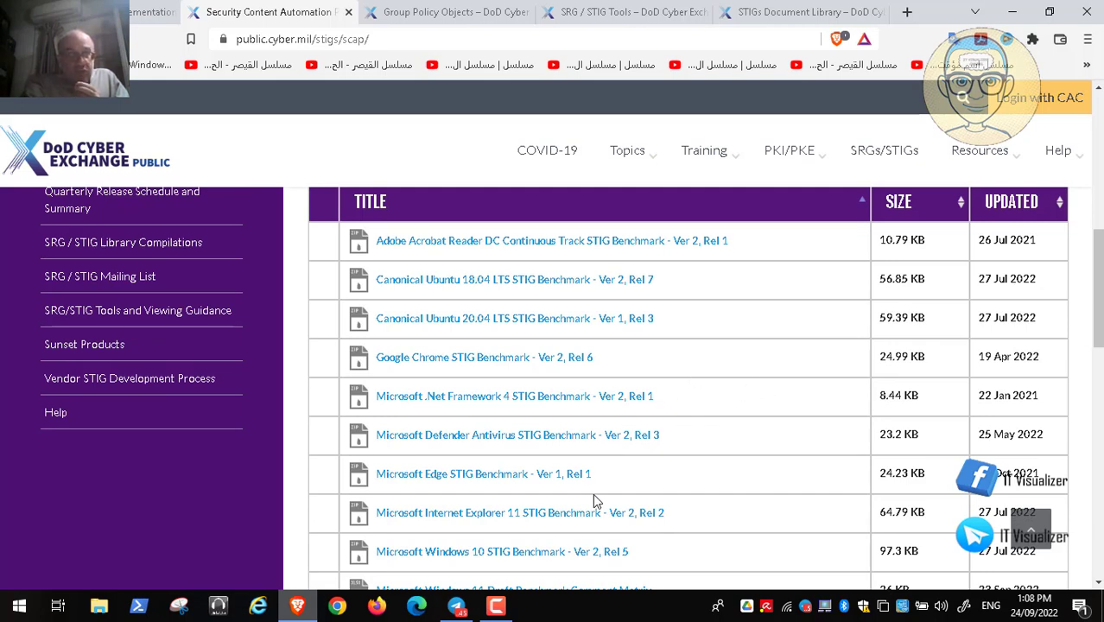
scroll(588, 347, "up", 1)
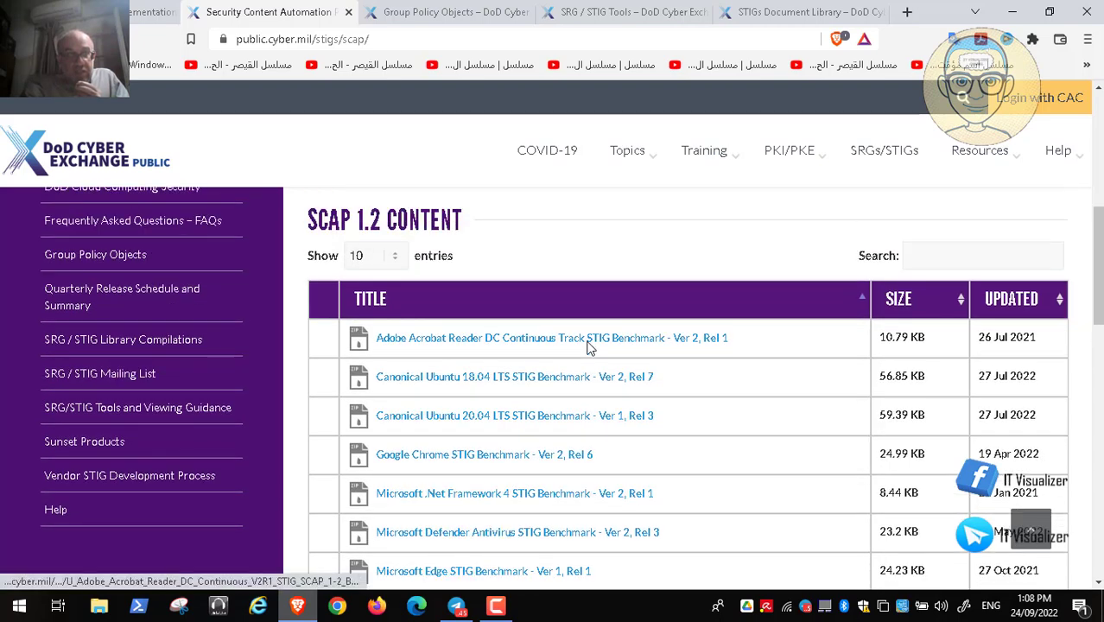
- Show page 2 of the SCAP Tools download list
scroll(587, 347, "down", 2)
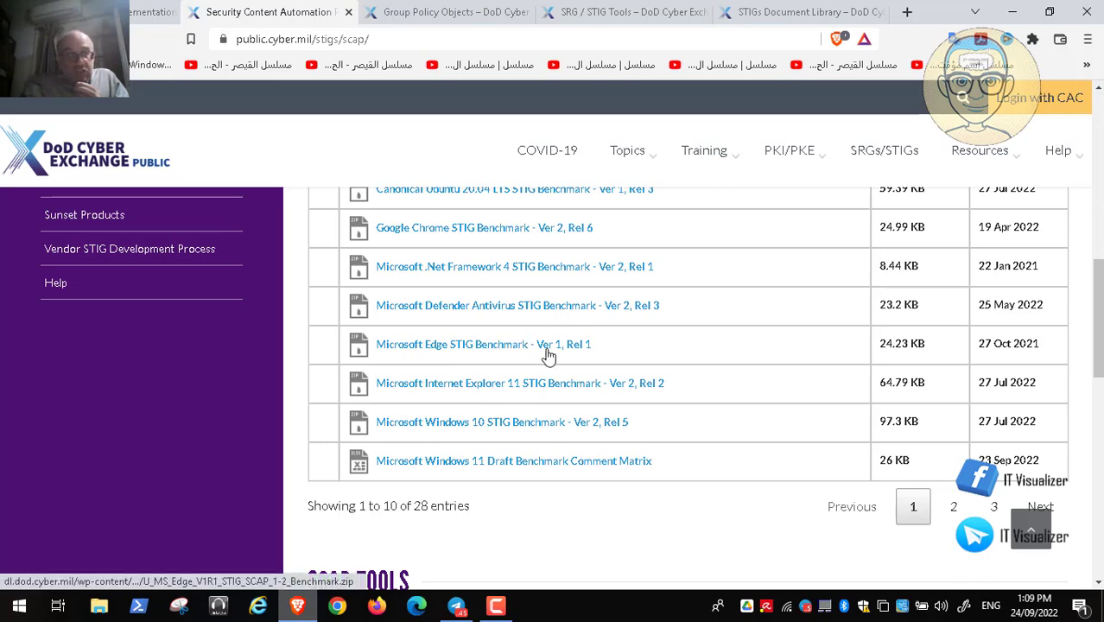
scroll(547, 354, "down", 3)
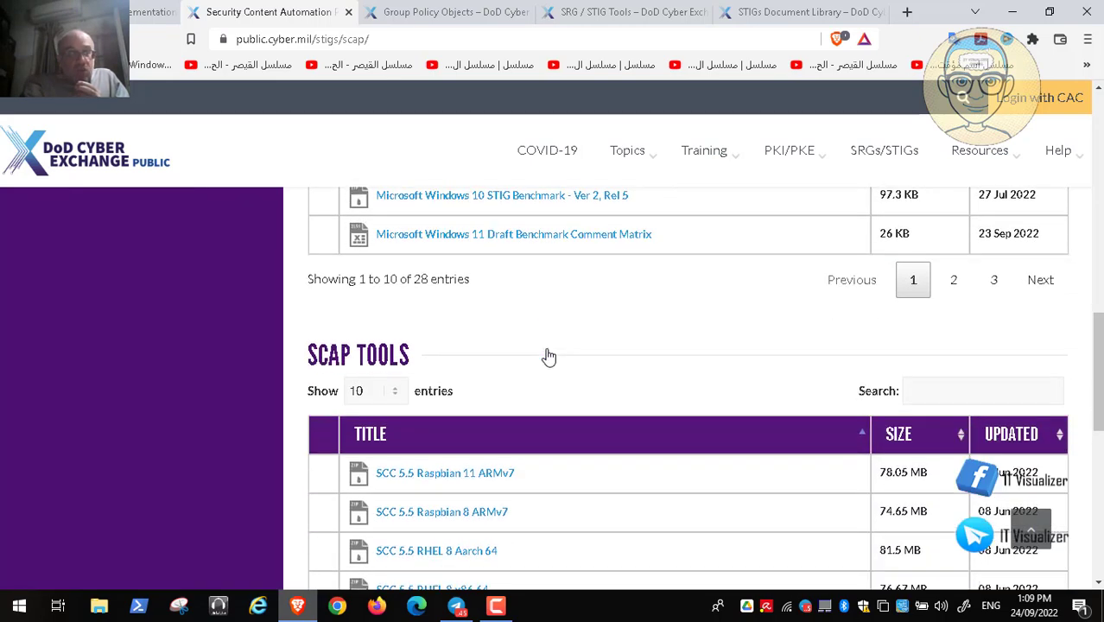
scroll(341, 380, "down", 3)
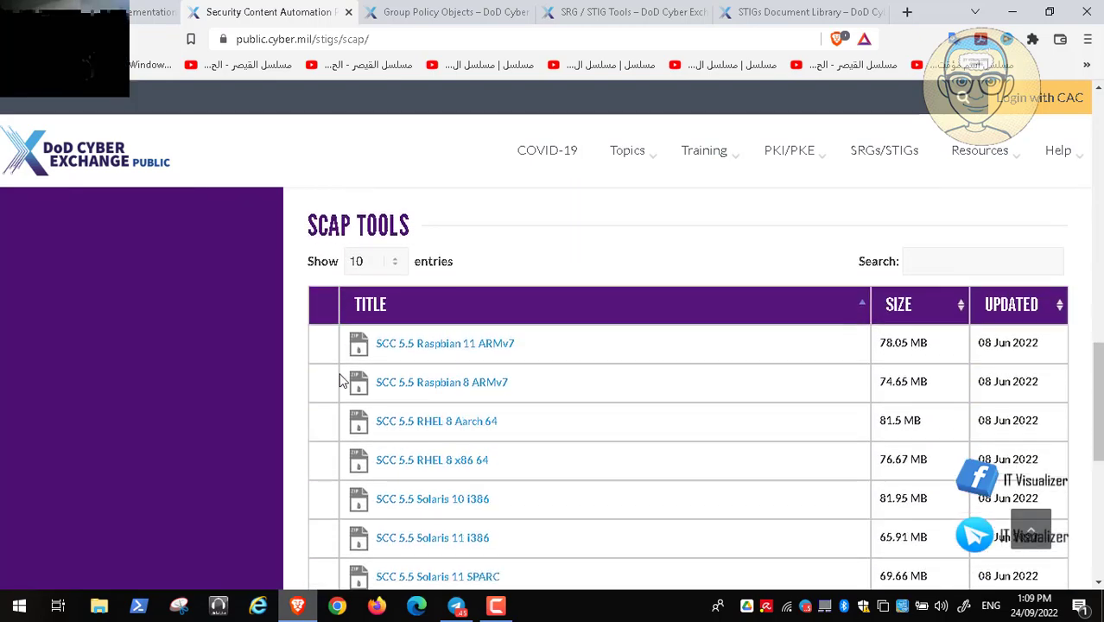
scroll(341, 380, "down", 2)
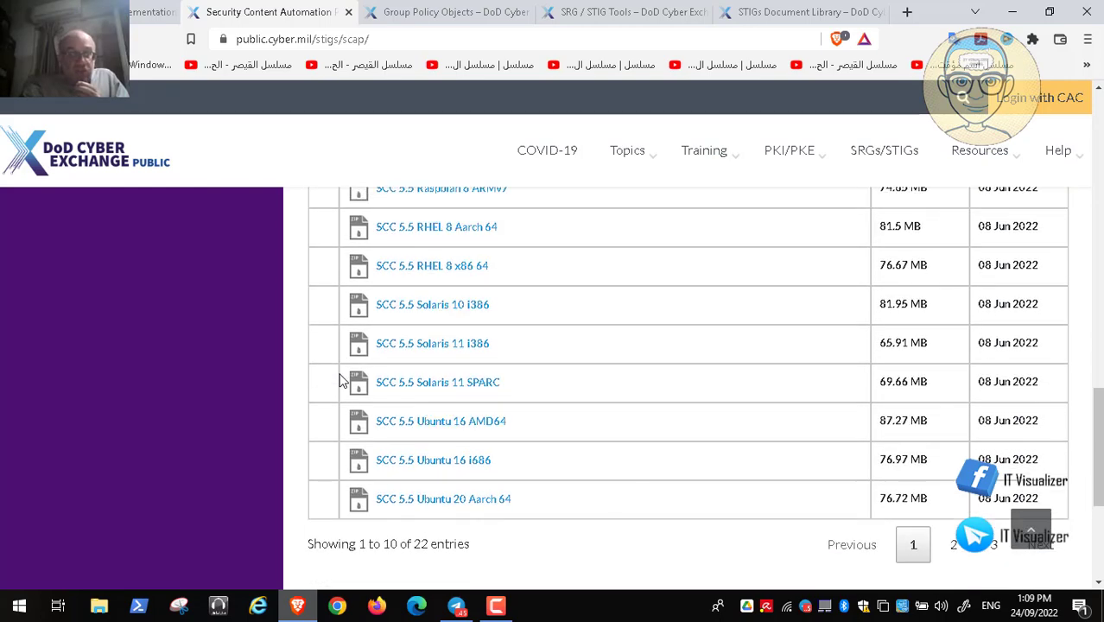
left_click(953, 546)
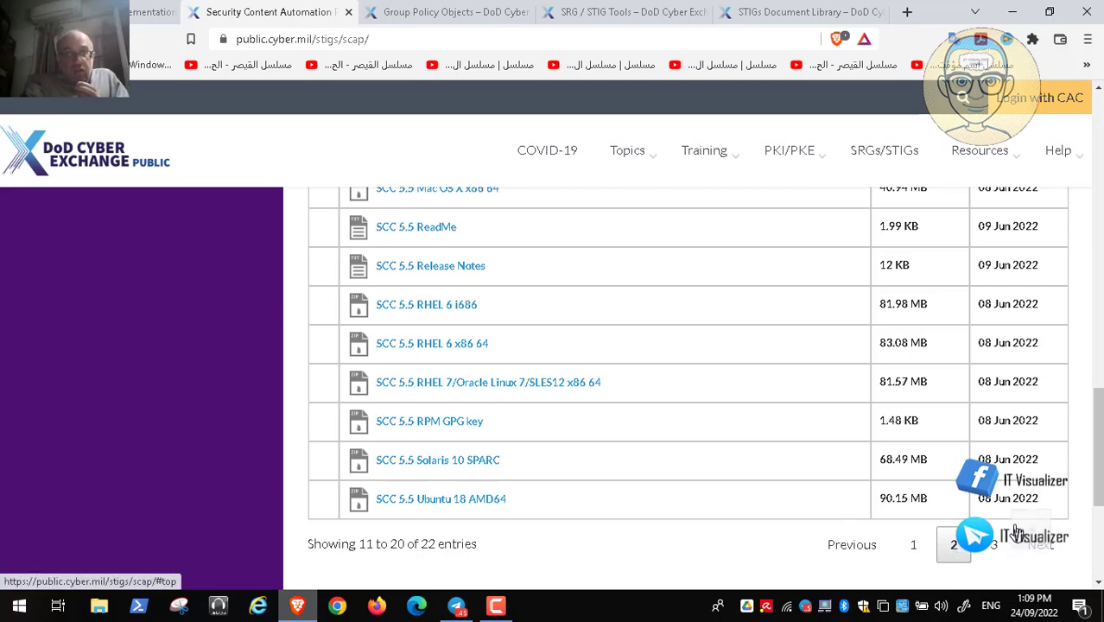
- Show page 3 of the SCAP Tools download list and go back up to the SCAP benchmark content list
left_click(995, 546)
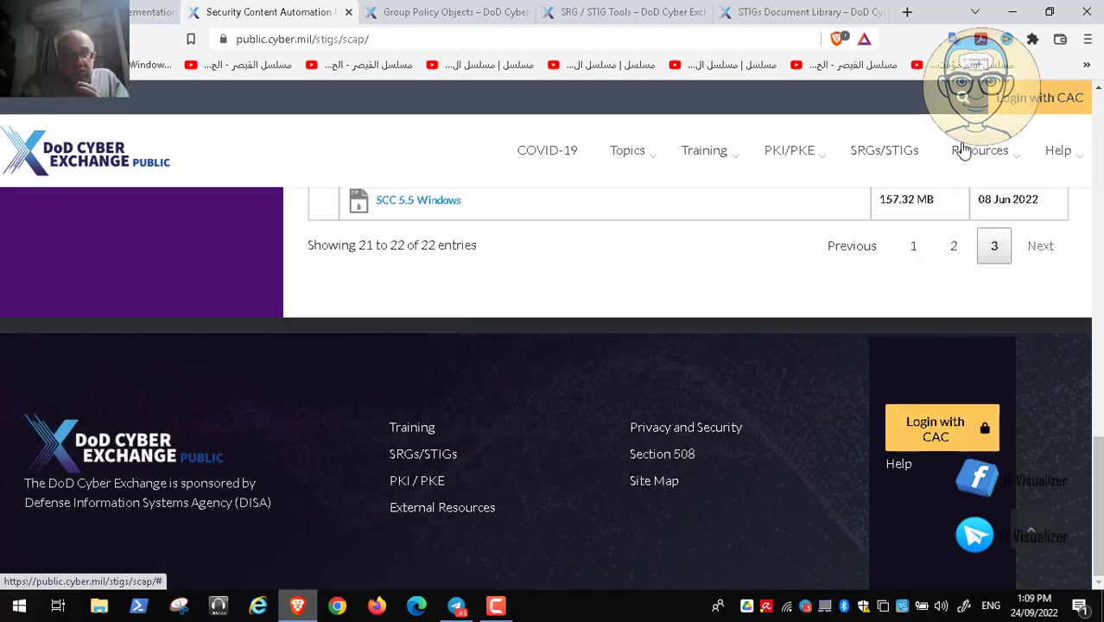
scroll(963, 151, "up", 2)
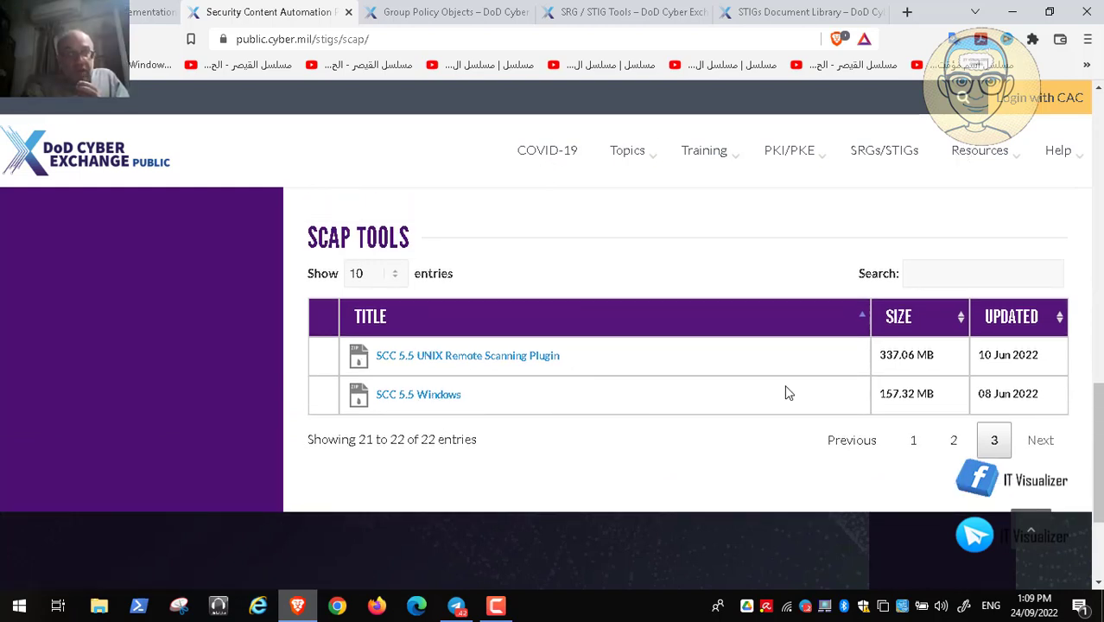
left_click(1098, 275)
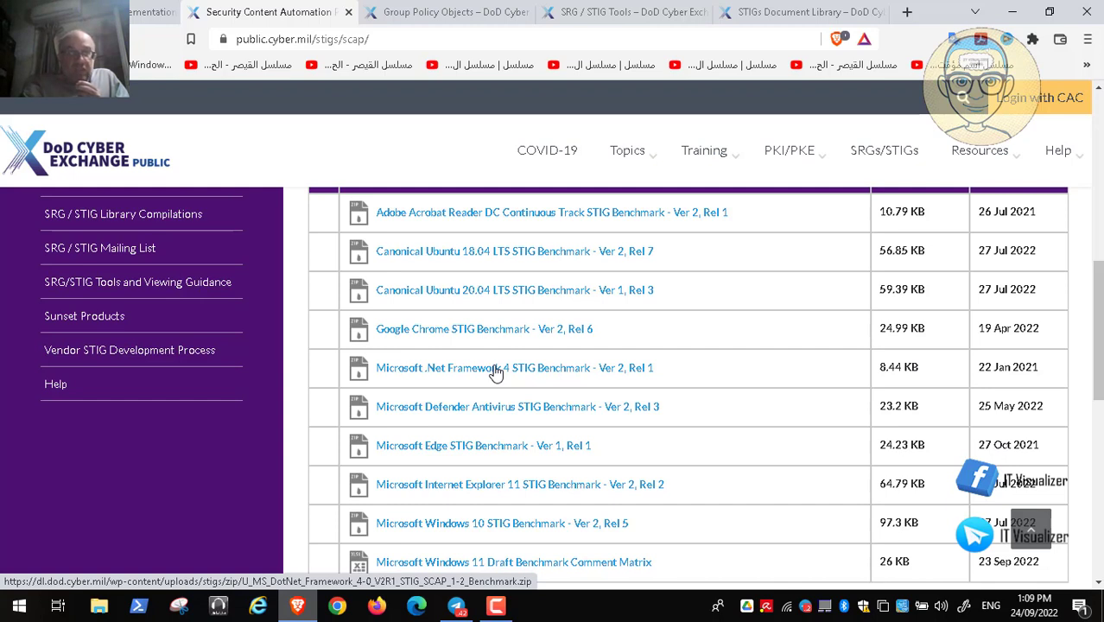
- Close all the DoD Cyber Exchange pages, including SCAP, Group Policy Objects, SRG / STIG Tools and the STIGs home page
left_click(349, 13)
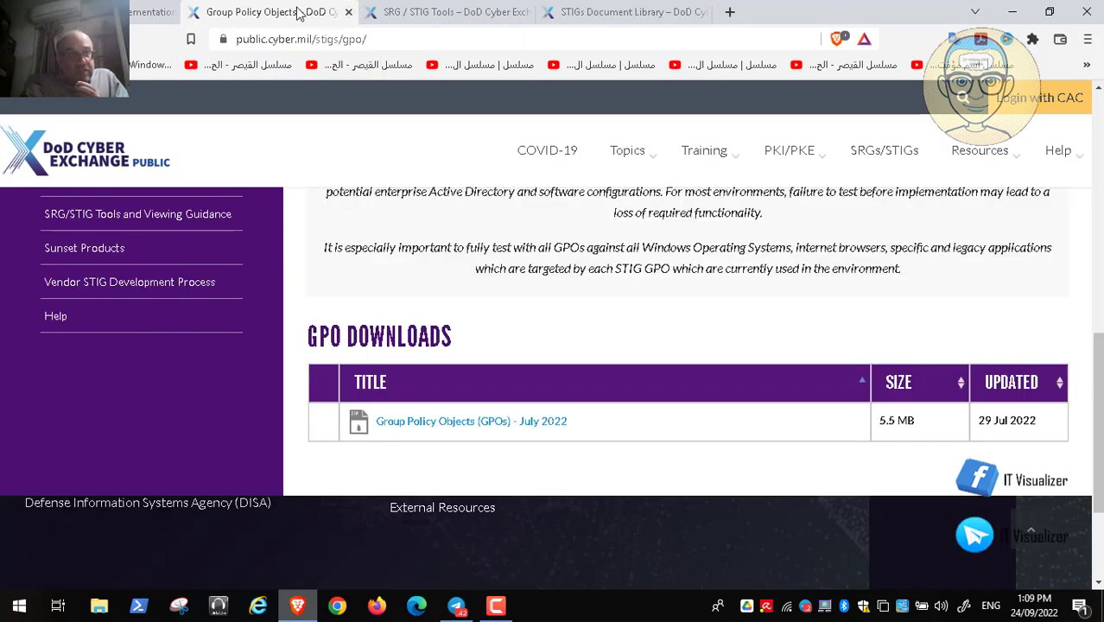
left_click(348, 13)
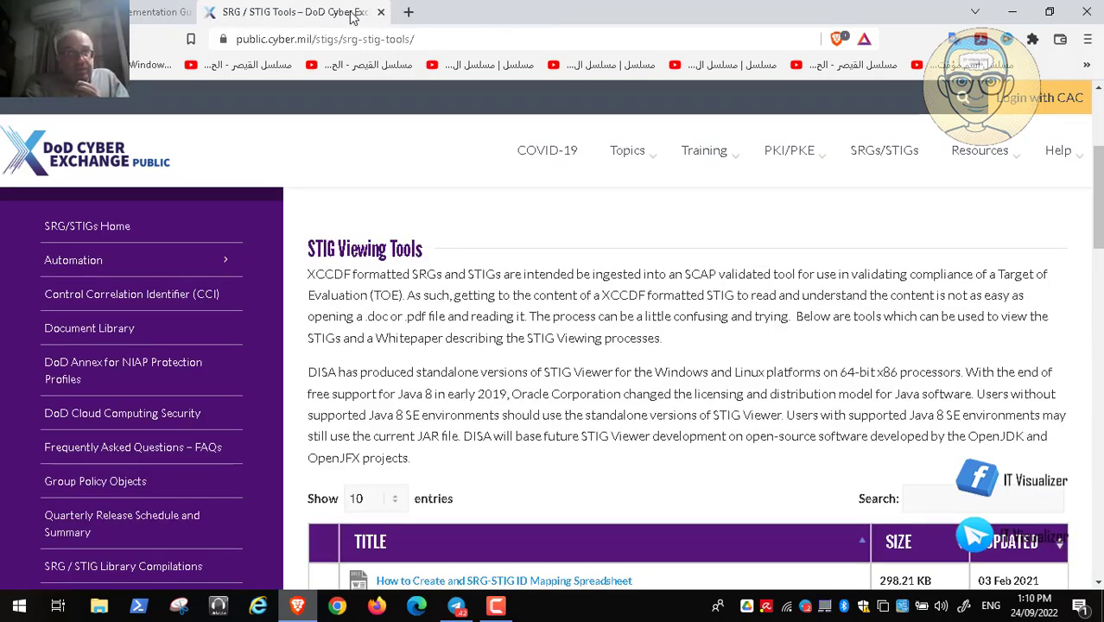
left_click(380, 12)
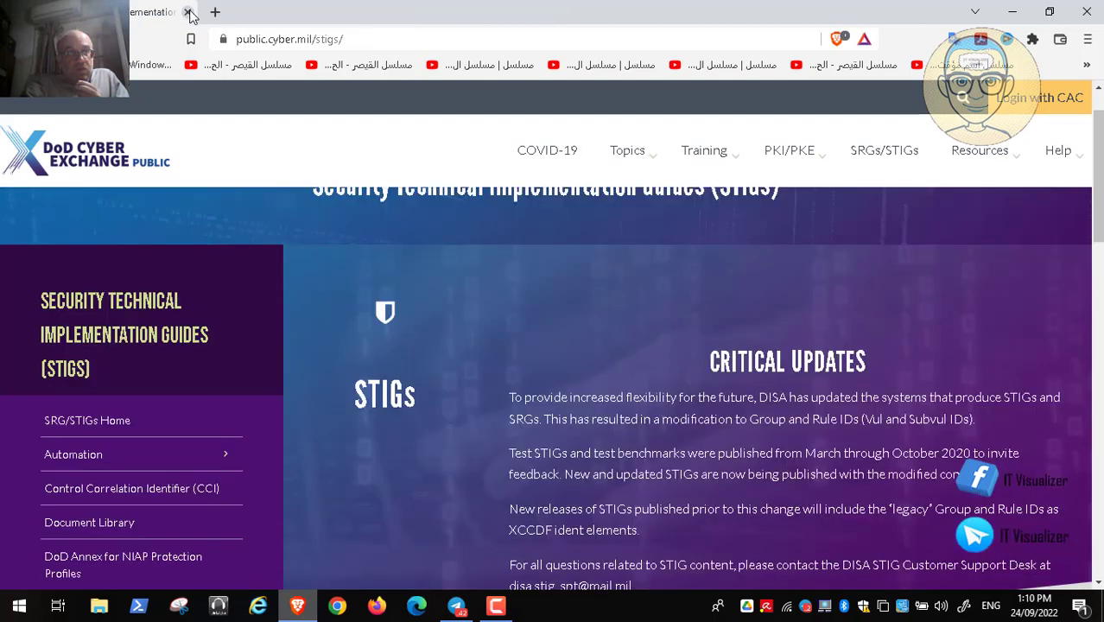
left_click(190, 13)
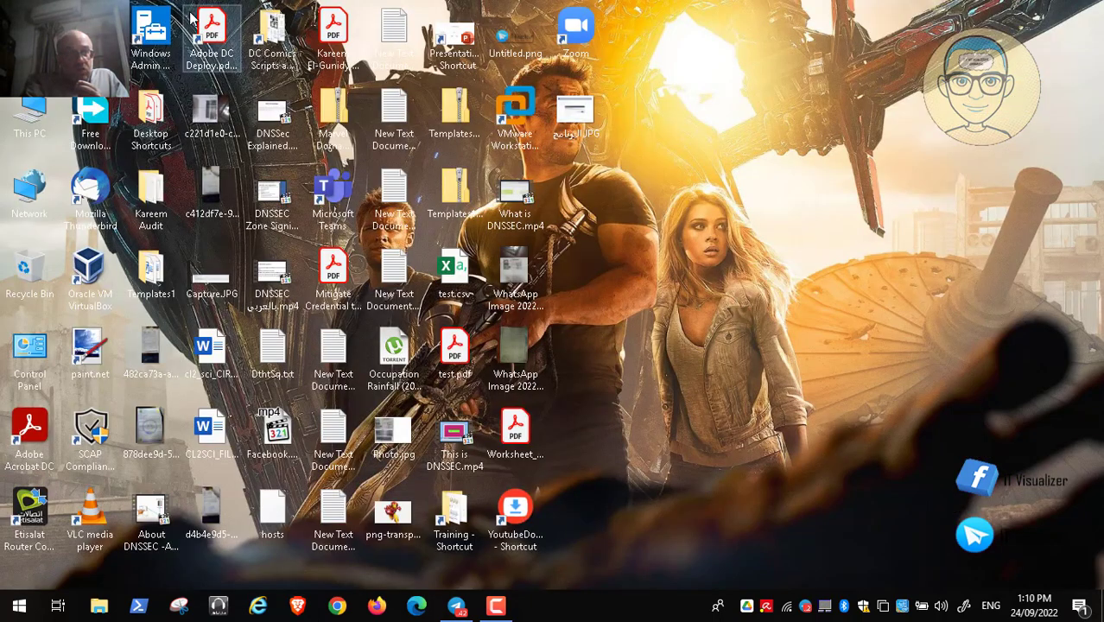
- Launch SCAP Compliance Checker from the desktop, then refresh its SCAP content list and expand it to full width
left_click(91, 439)
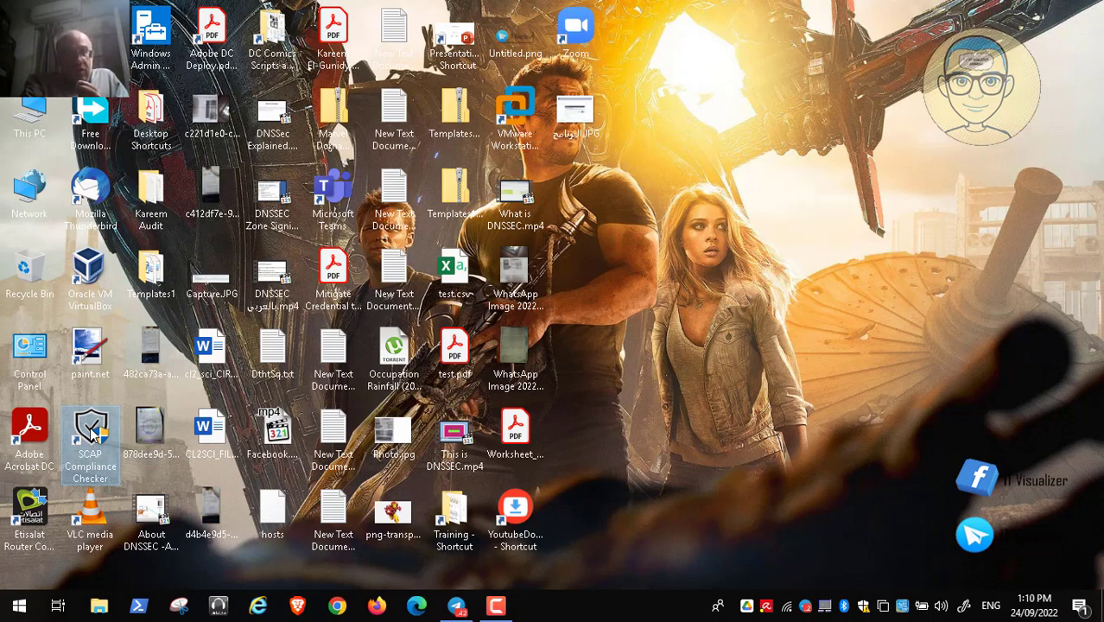
type("this")
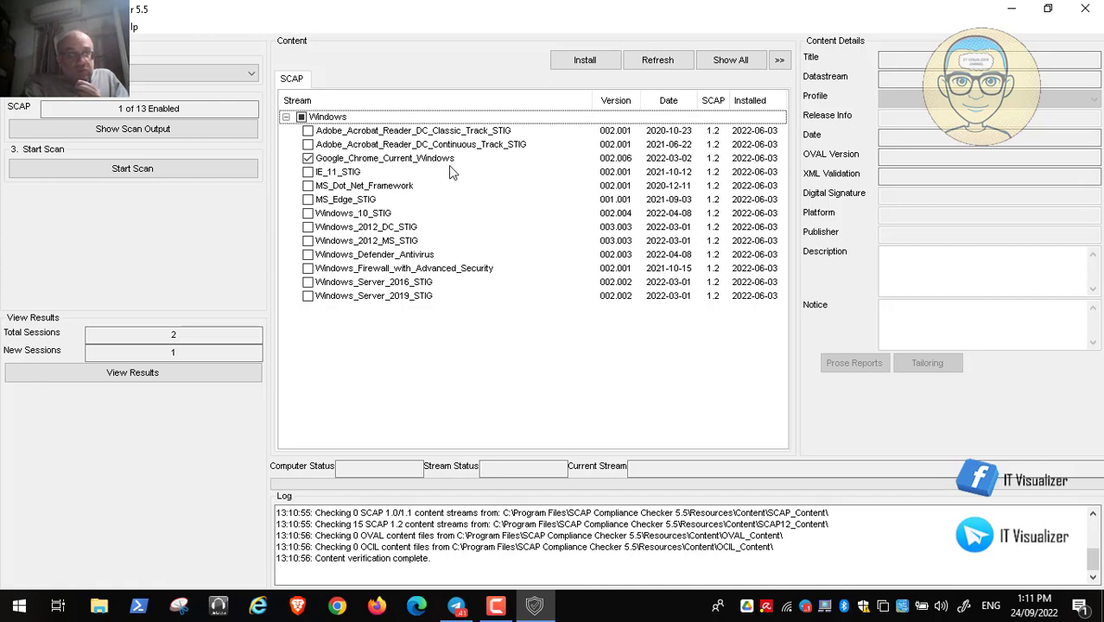
left_click(663, 62)
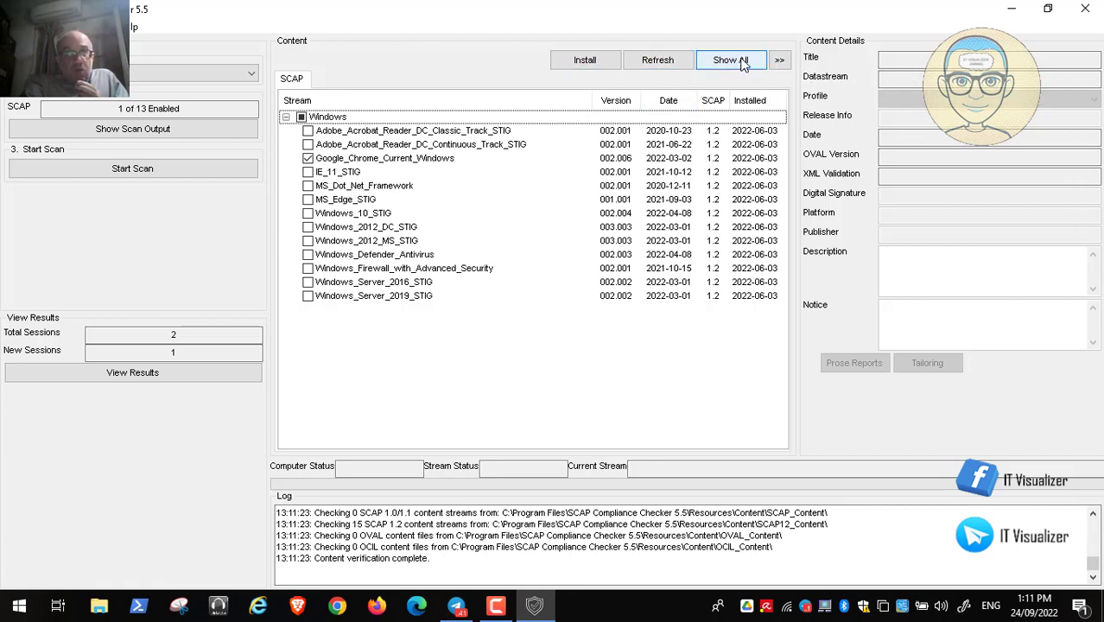
left_click(778, 60)
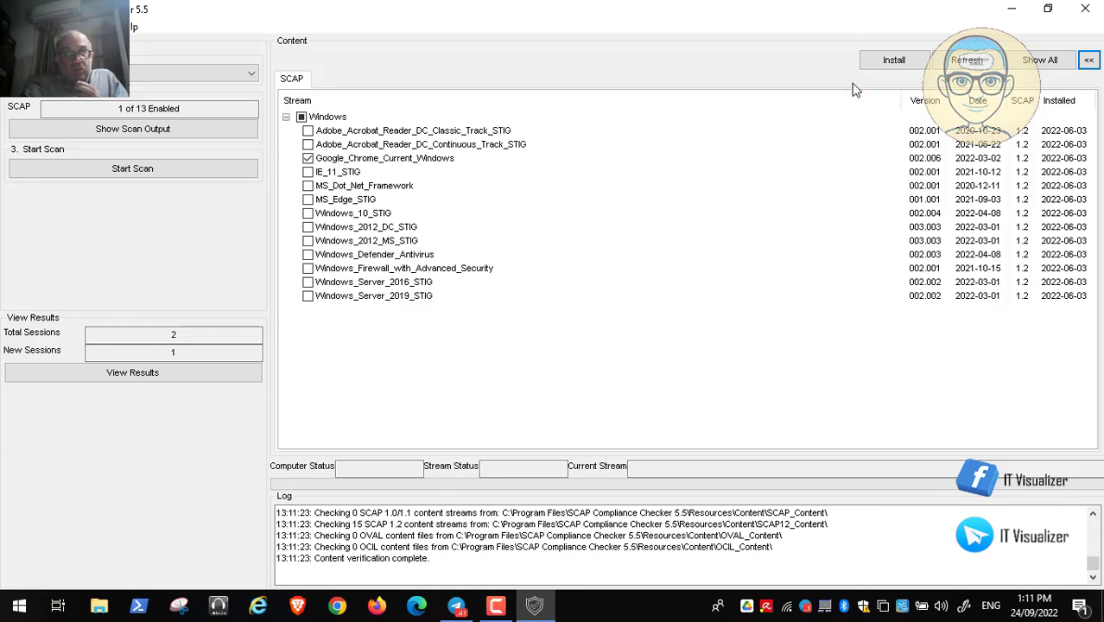
- Examine the Install Content options and the STIG library files available for installation without installing anything
left_click(895, 61)
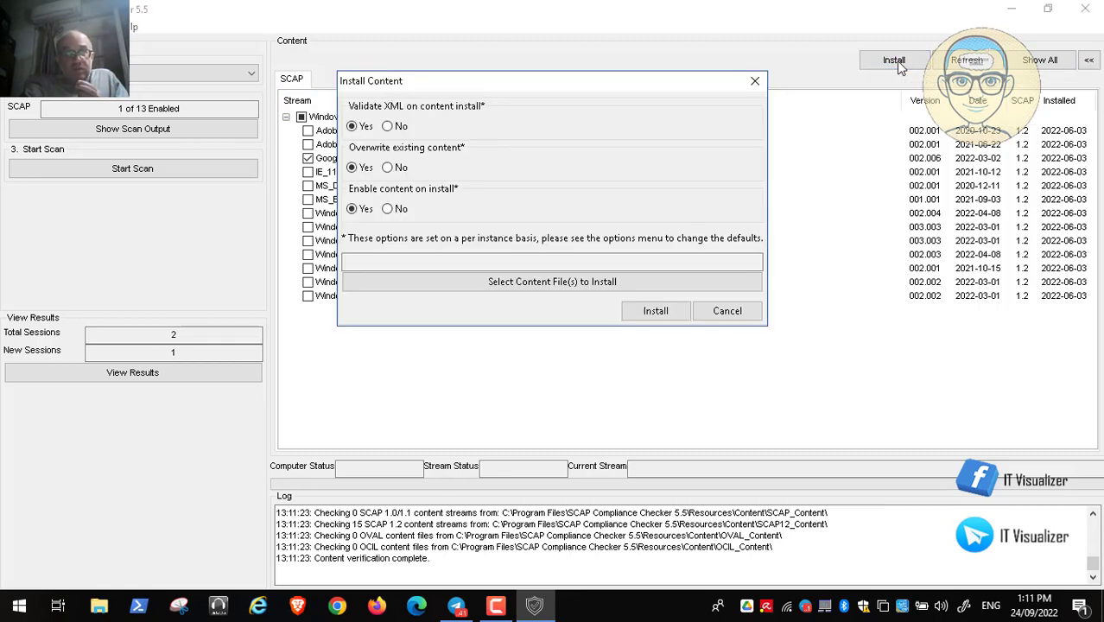
left_click(643, 312)
left_click(647, 242)
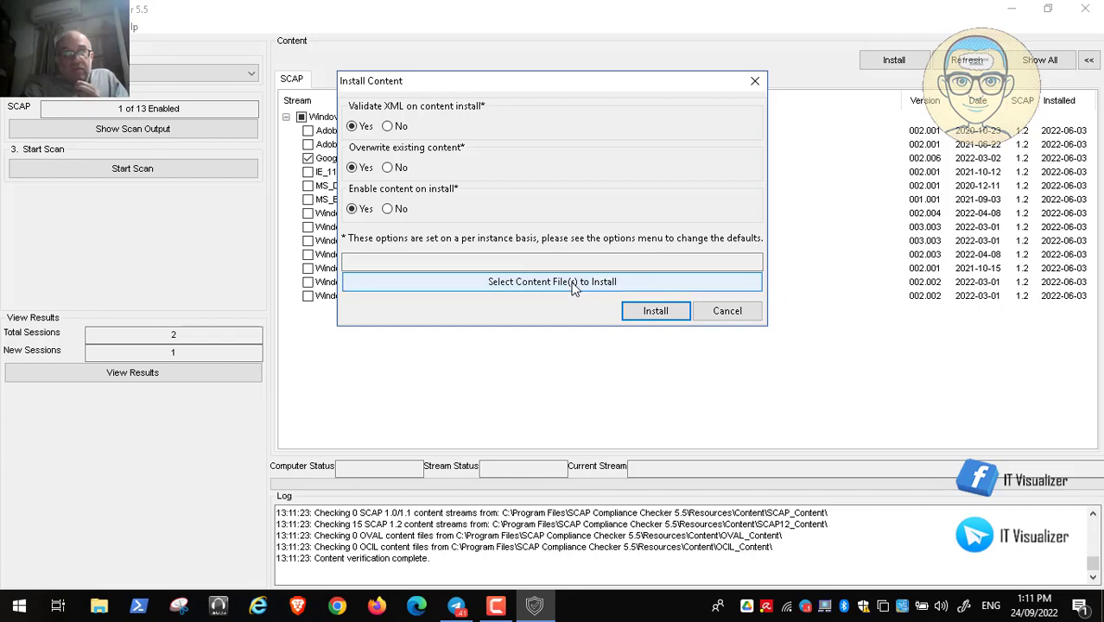
left_click(531, 284)
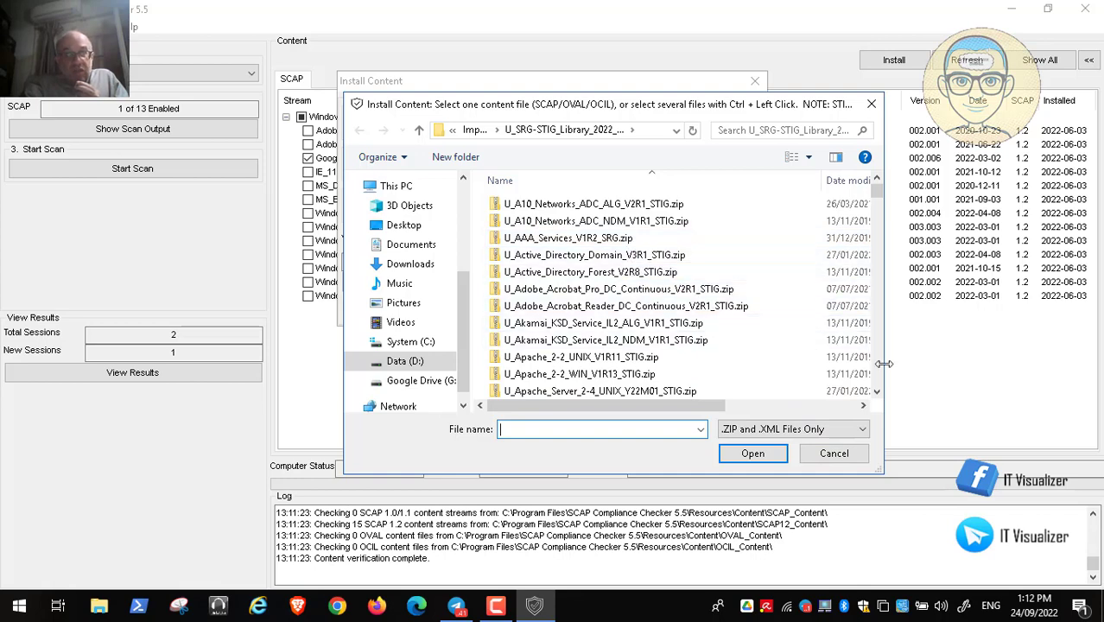
scroll(864, 371, "down", 12)
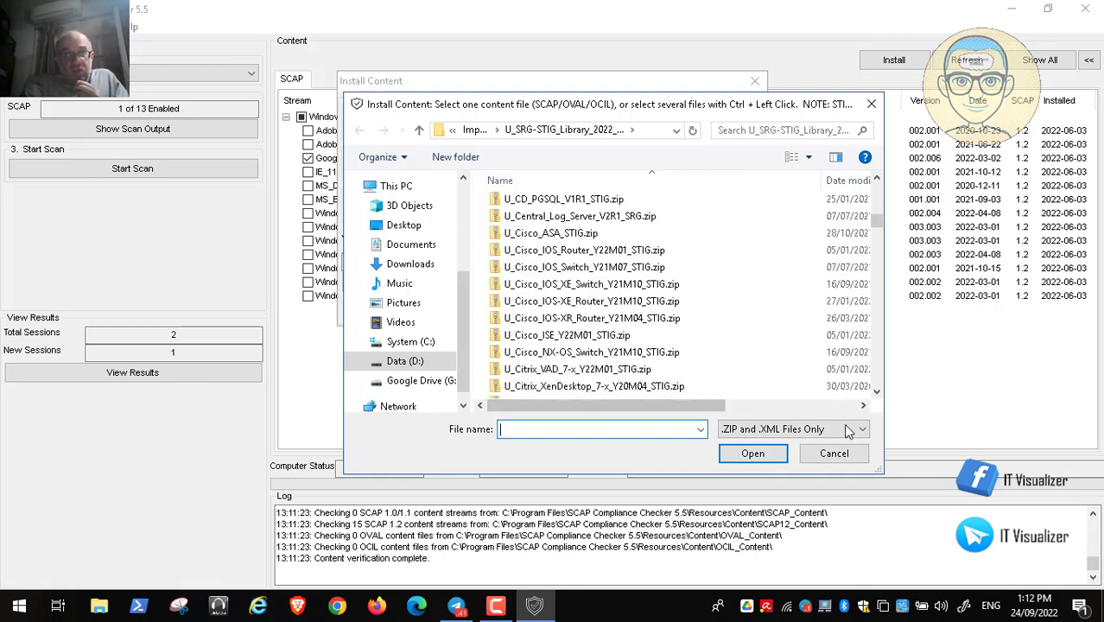
left_click(833, 453)
left_click(703, 313)
- Run a scan with only the Google_Chrome_Current_Windows content enabled
left_click(308, 159)
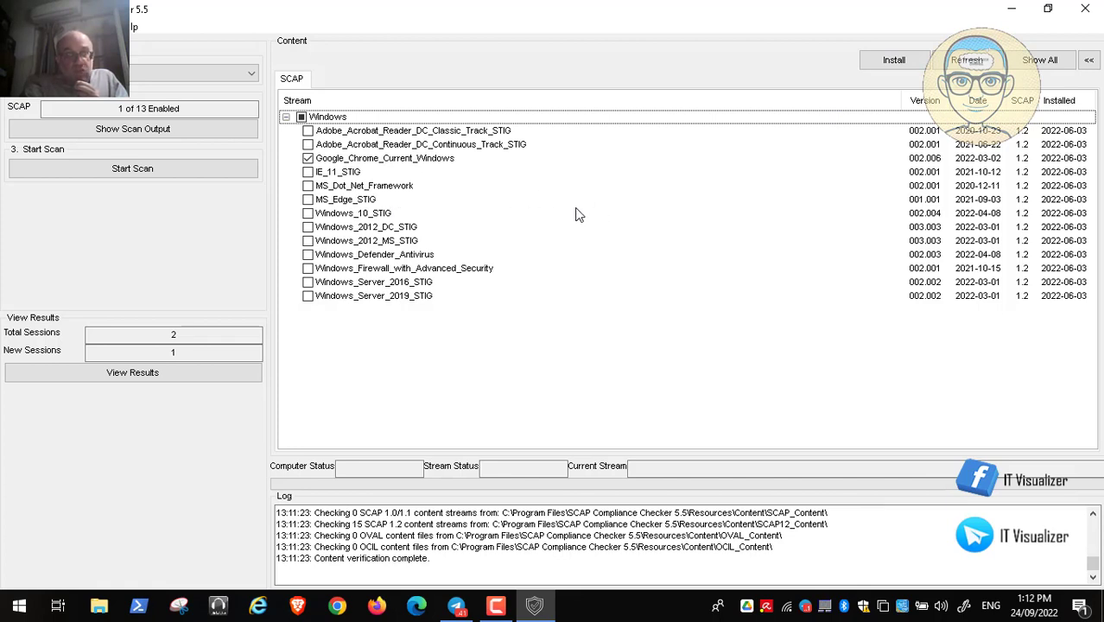
left_click(164, 167)
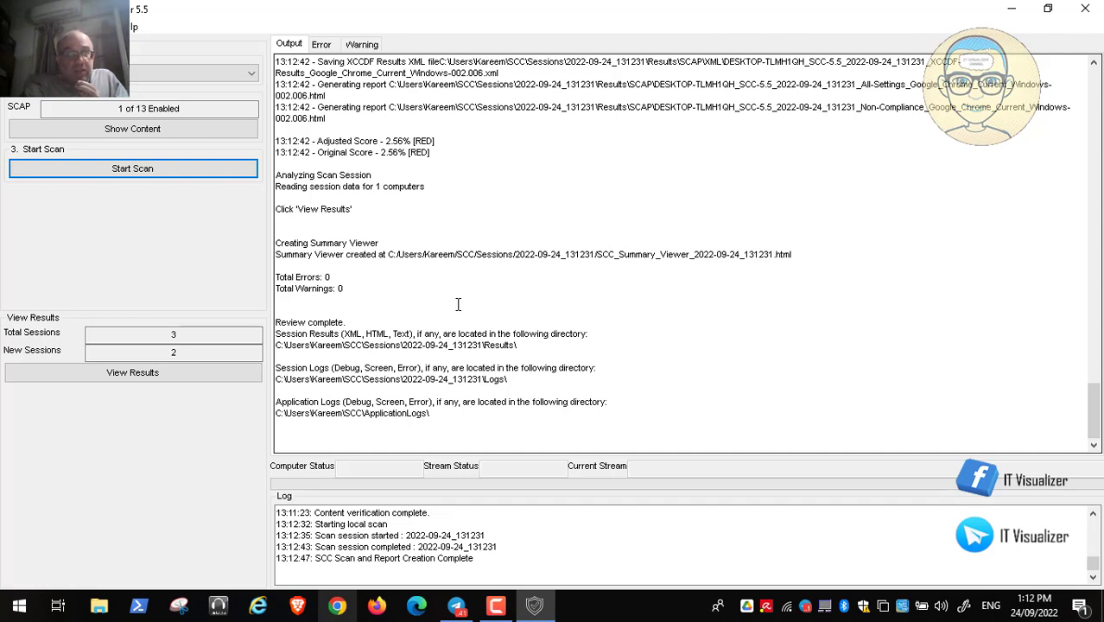
- Open the All Settings HTML report for Google_Chrome_Current_Windows from the 2022-09-24_131231 scan session
left_click(154, 371)
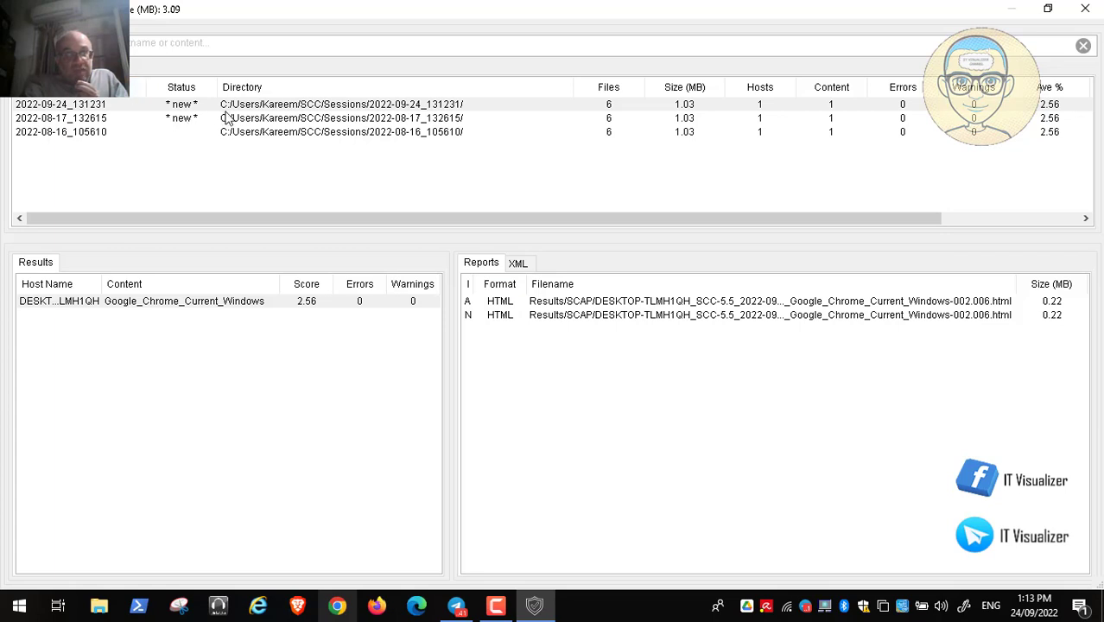
left_click(68, 104)
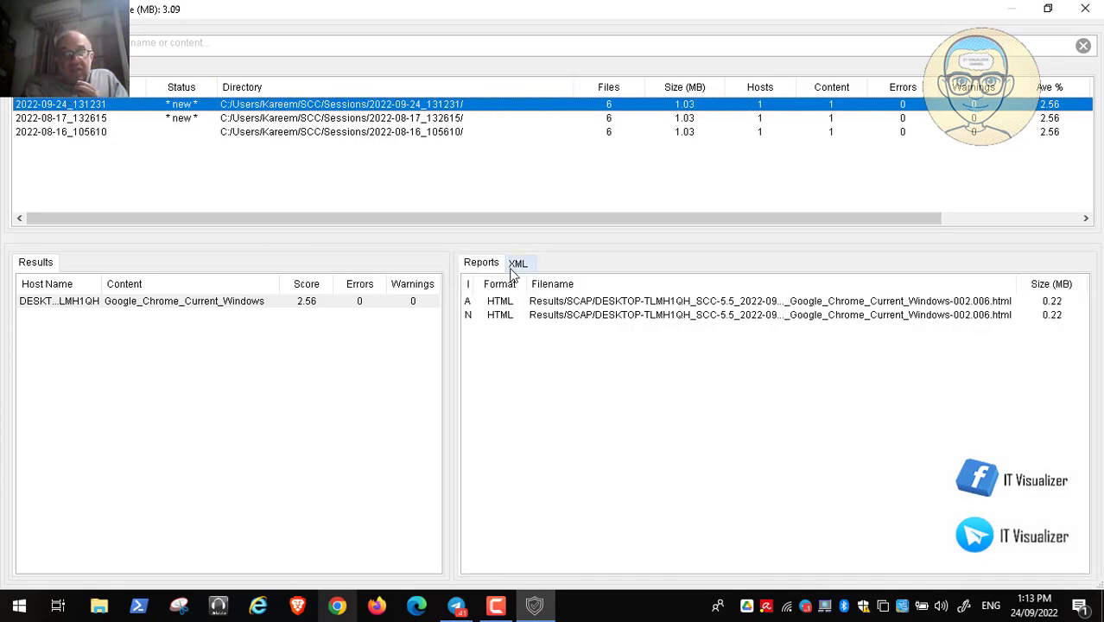
left_click(527, 304)
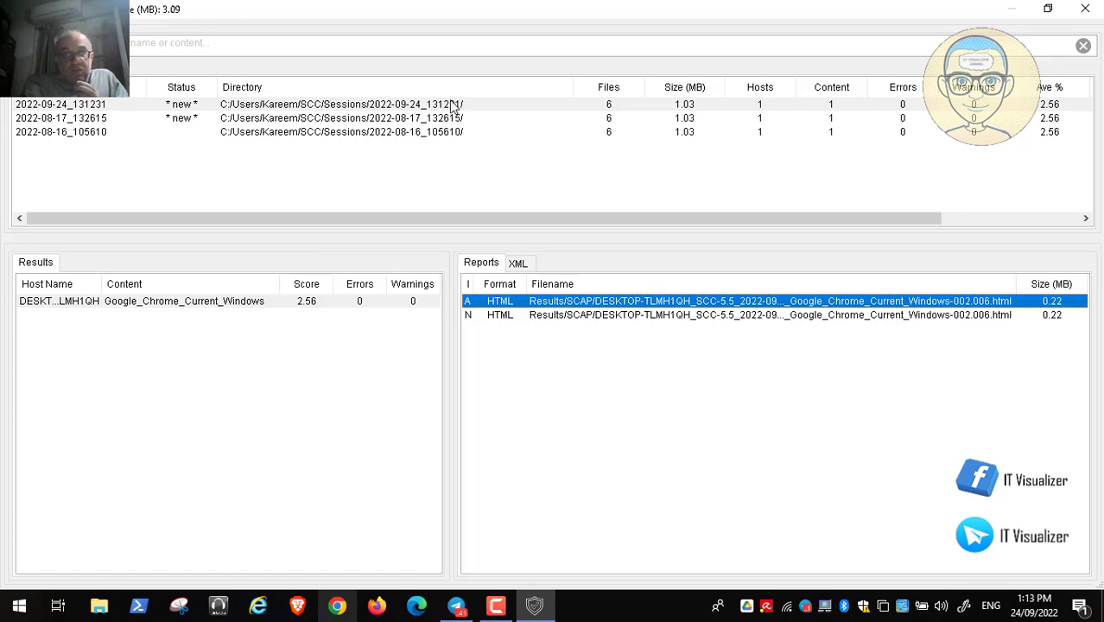
left_click(418, 109)
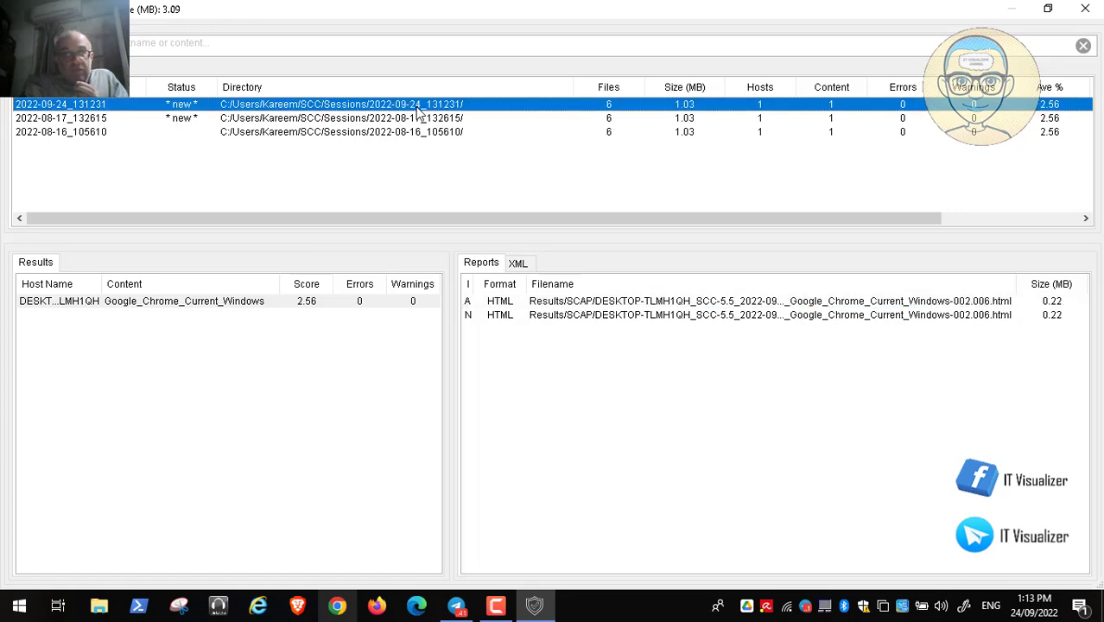
left_click(533, 307)
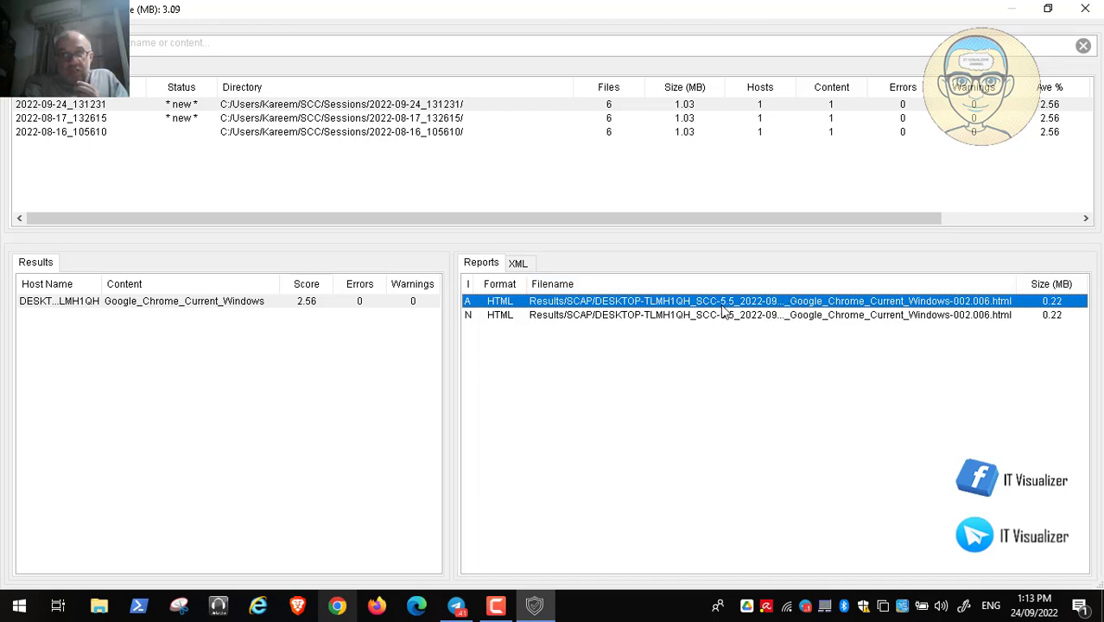
double_click(568, 304)
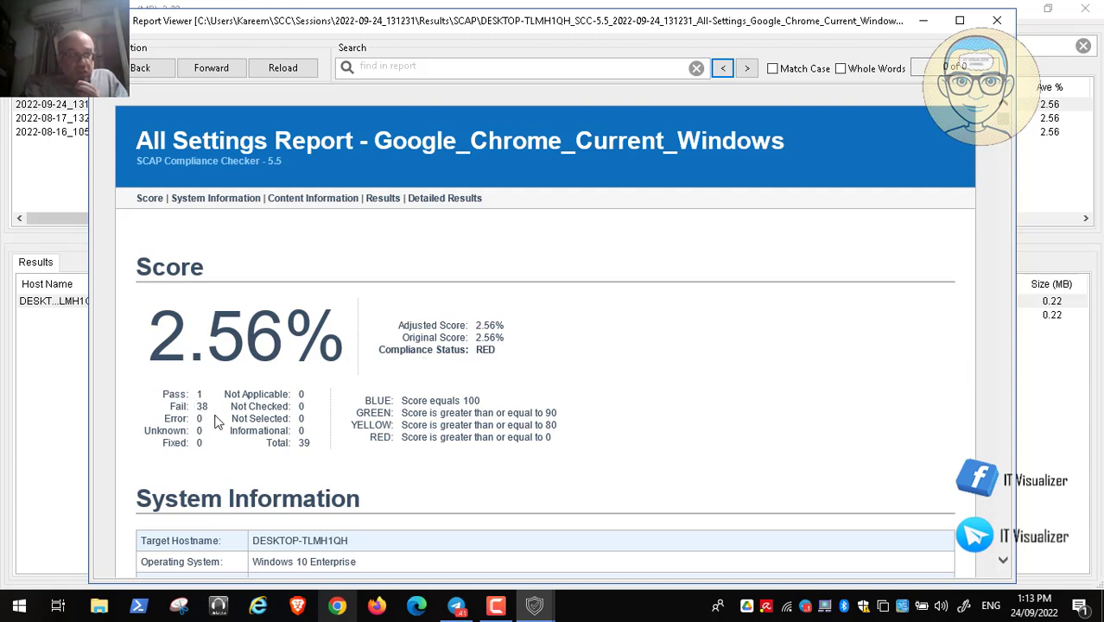
- Maximize the report viewer and examine the report's Score and System Information sections
key("Tab")
key("Tab")
key("Tab")
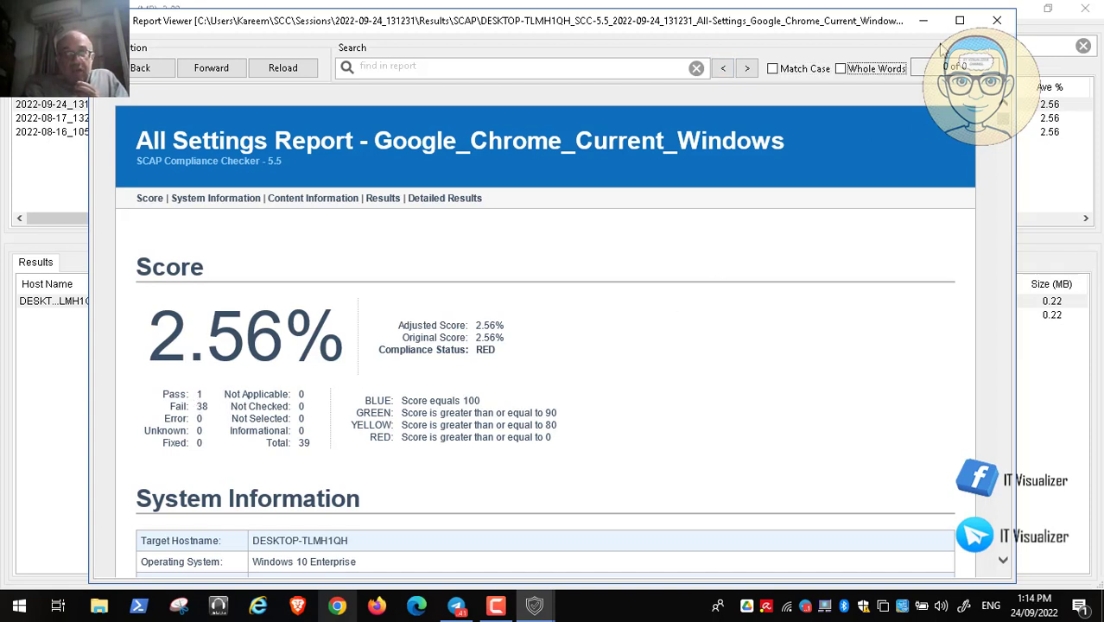
left_click(959, 20)
key("Tab")
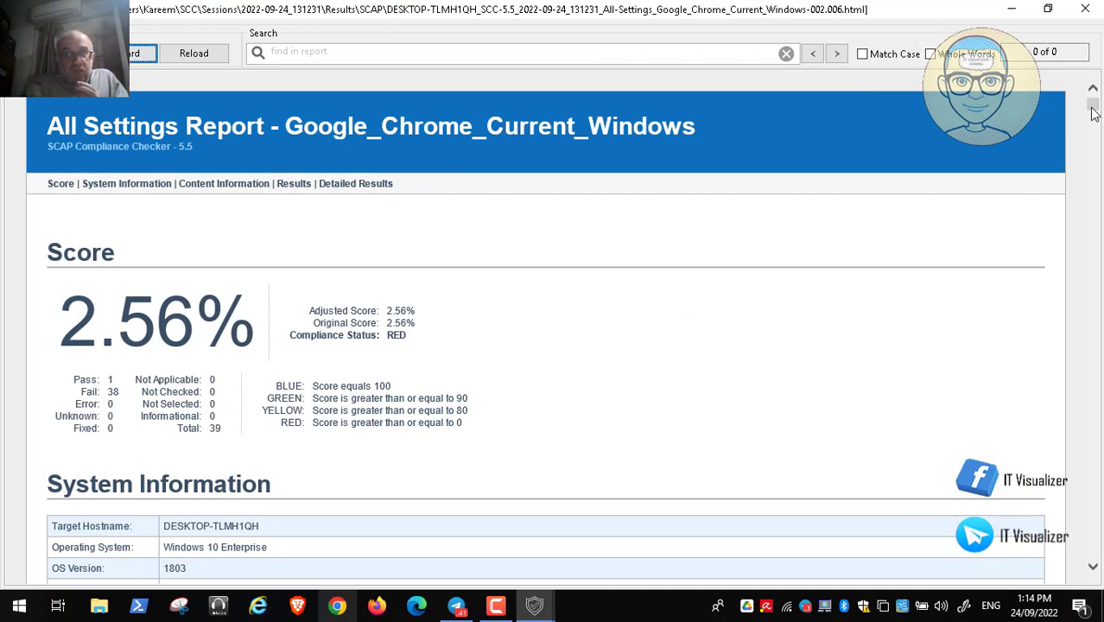
left_click_drag(1092, 112, 1094, 117)
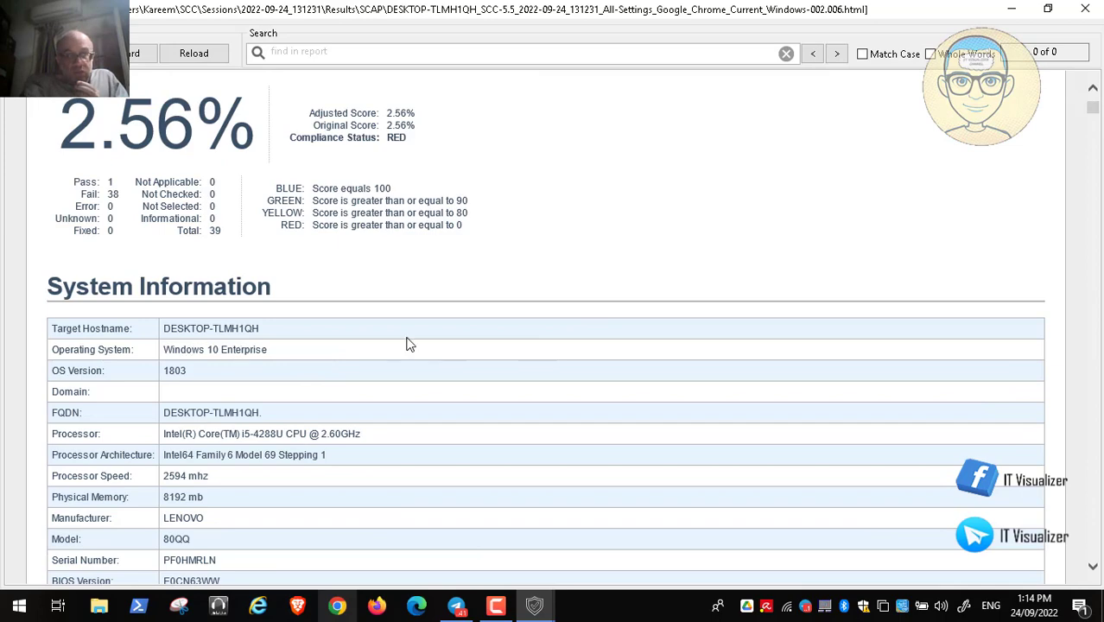
scroll(409, 344, "down", 3)
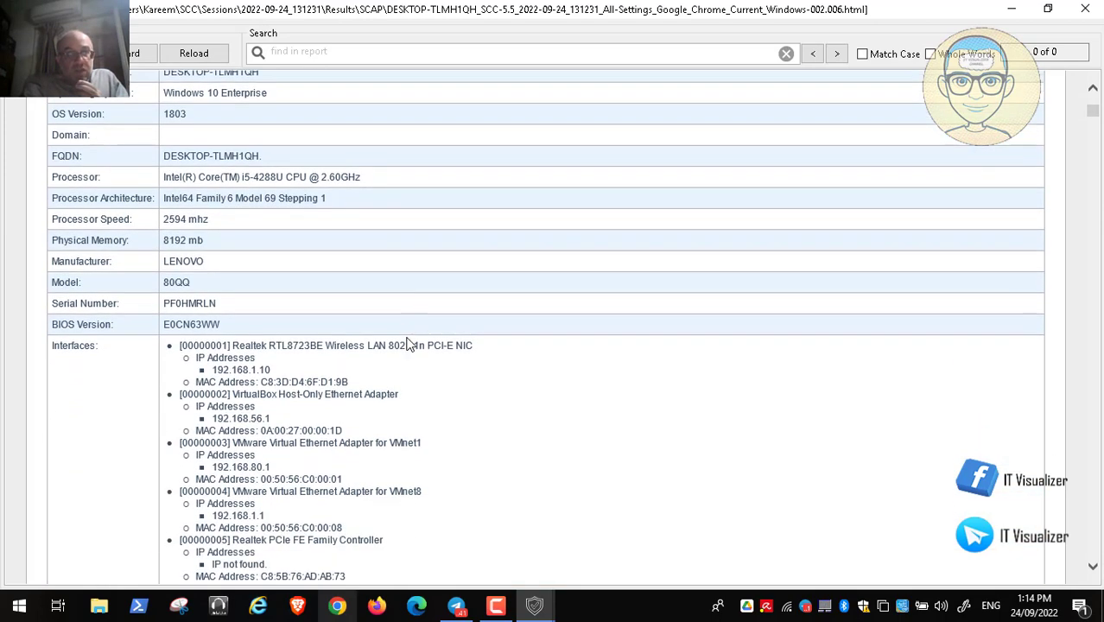
scroll(409, 344, "up", 2)
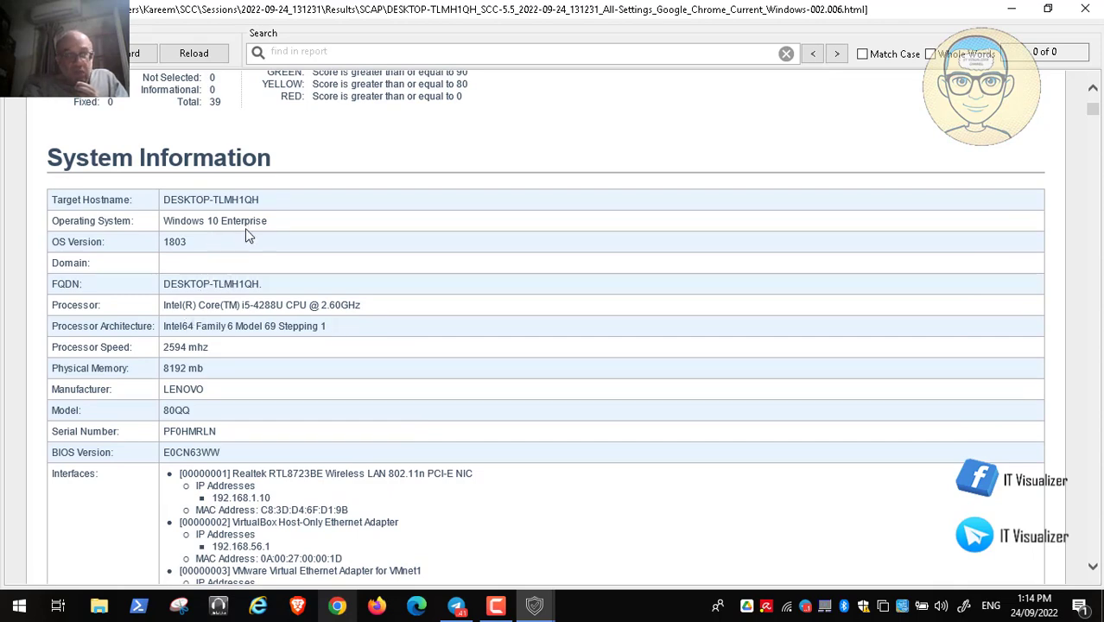
scroll(246, 228, "down", 9)
scroll(247, 233, "down", 5)
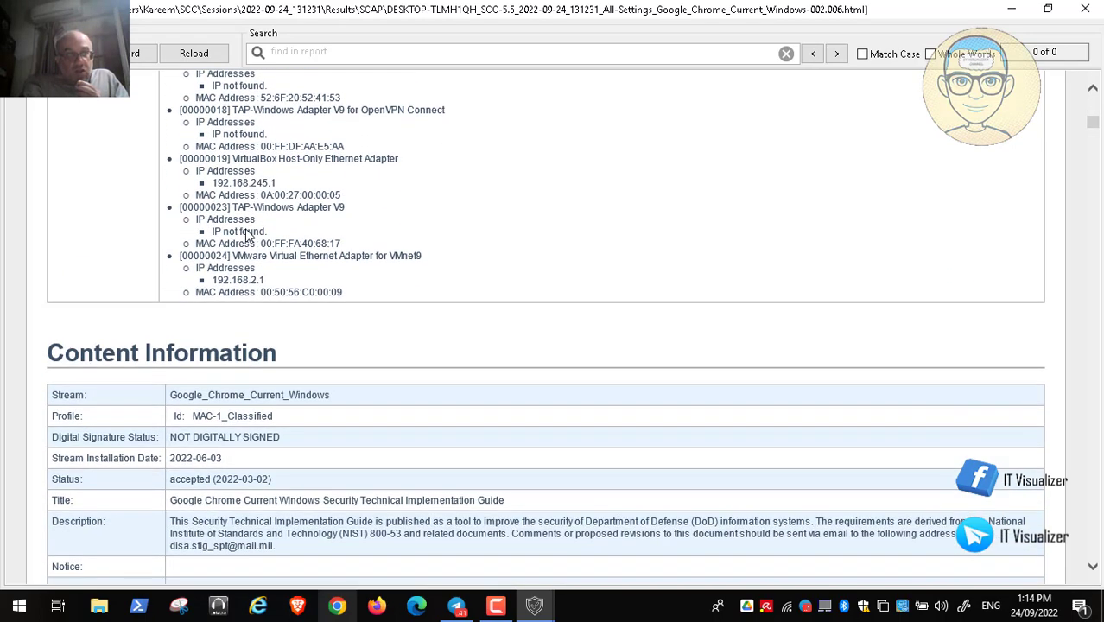
- Examine the report's Content Information section and its Results list of Chrome rule checks
scroll(248, 233, "down", 3)
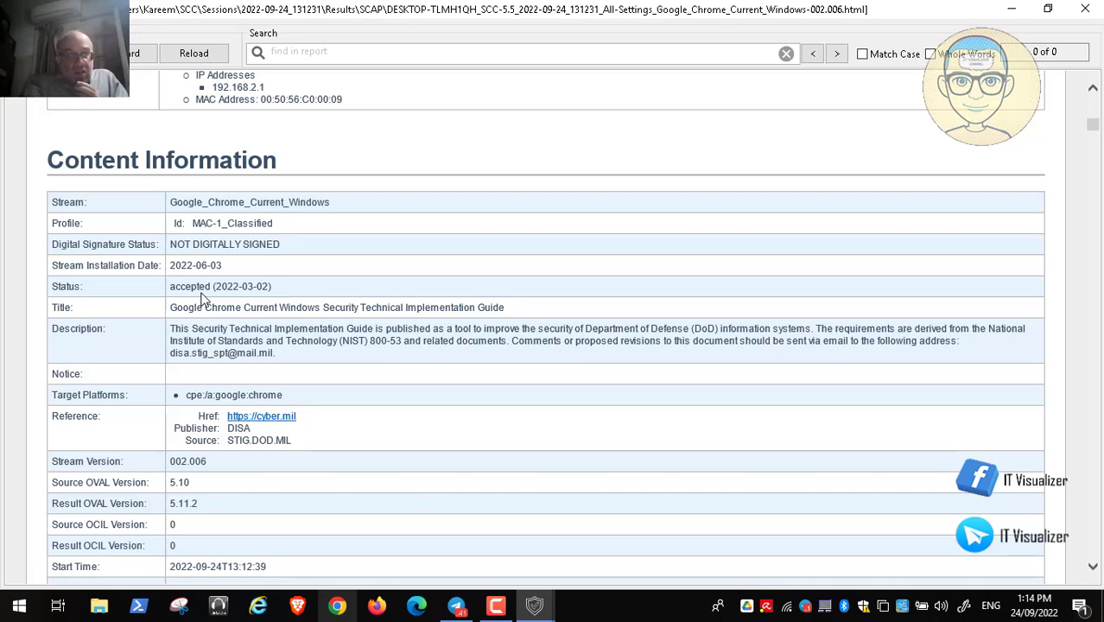
scroll(202, 298, "down", 1)
scroll(203, 298, "down", 5)
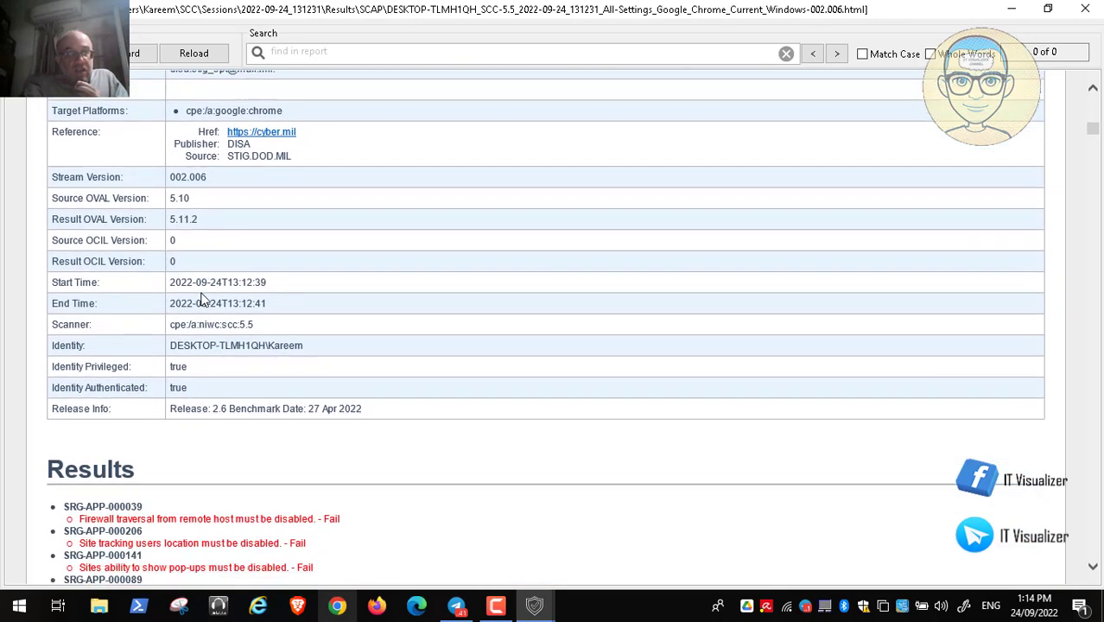
scroll(202, 298, "down", 3)
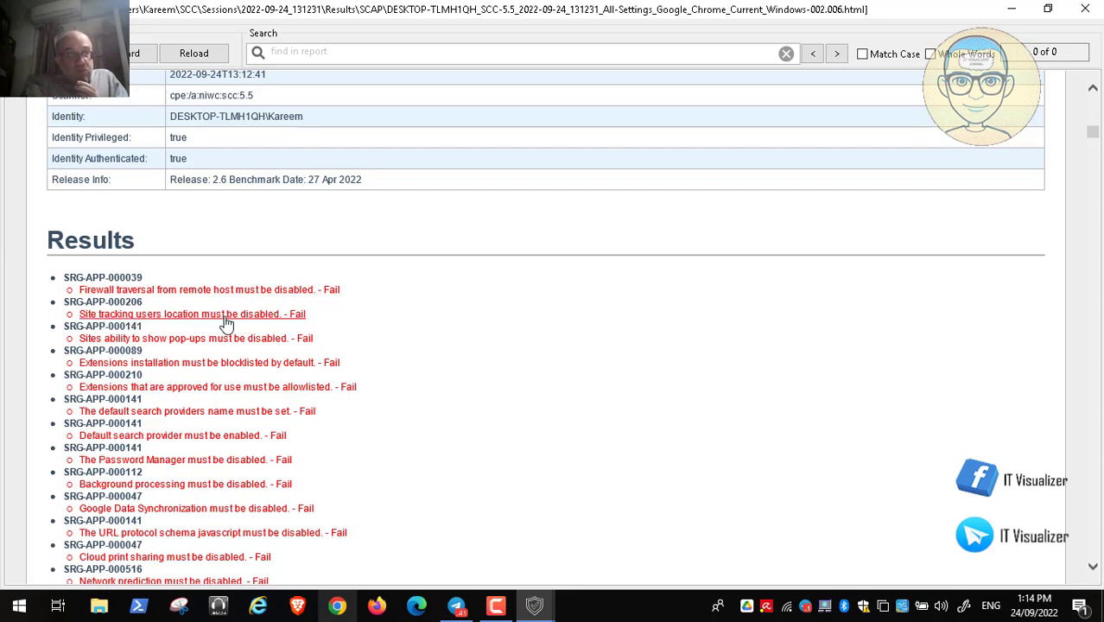
scroll(320, 361, "down", 1)
scroll(320, 361, "down", 8)
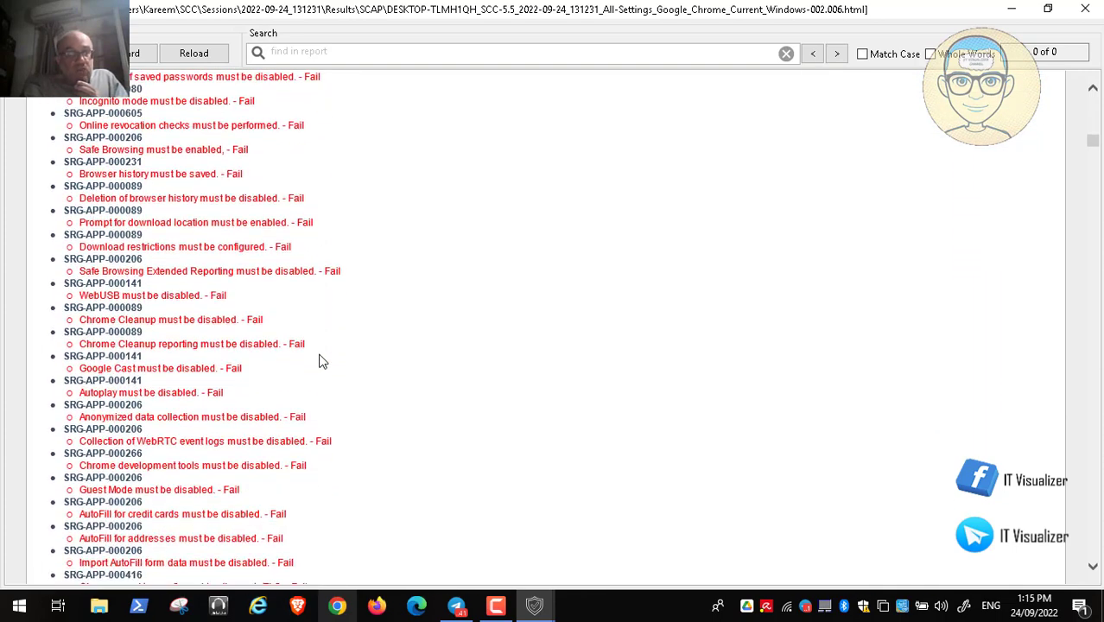
scroll(319, 361, "down", 3)
scroll(320, 361, "up", 11)
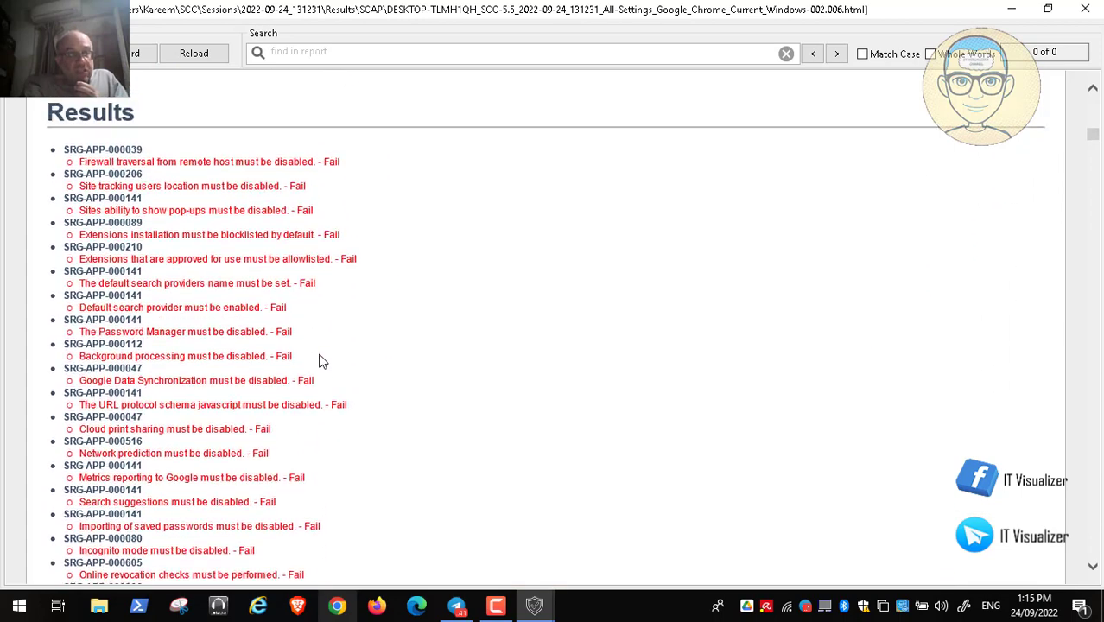
scroll(320, 361, "up", 1)
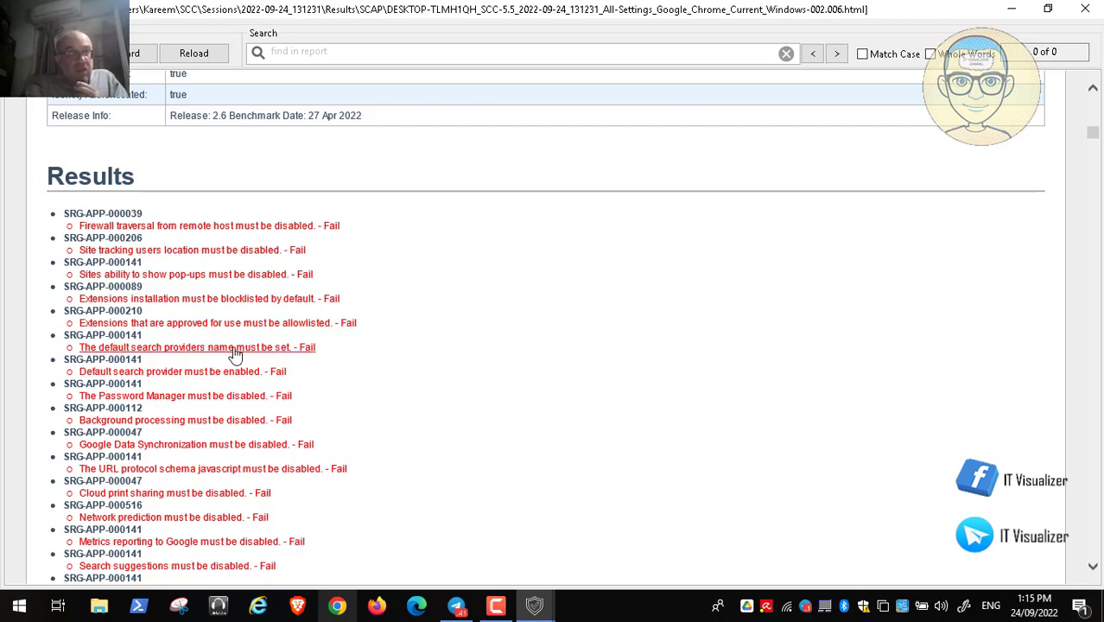
- Examine the detailed result for the "Firewall traversal from remote host must be disabled" rule and return to the Results list
left_click(217, 228)
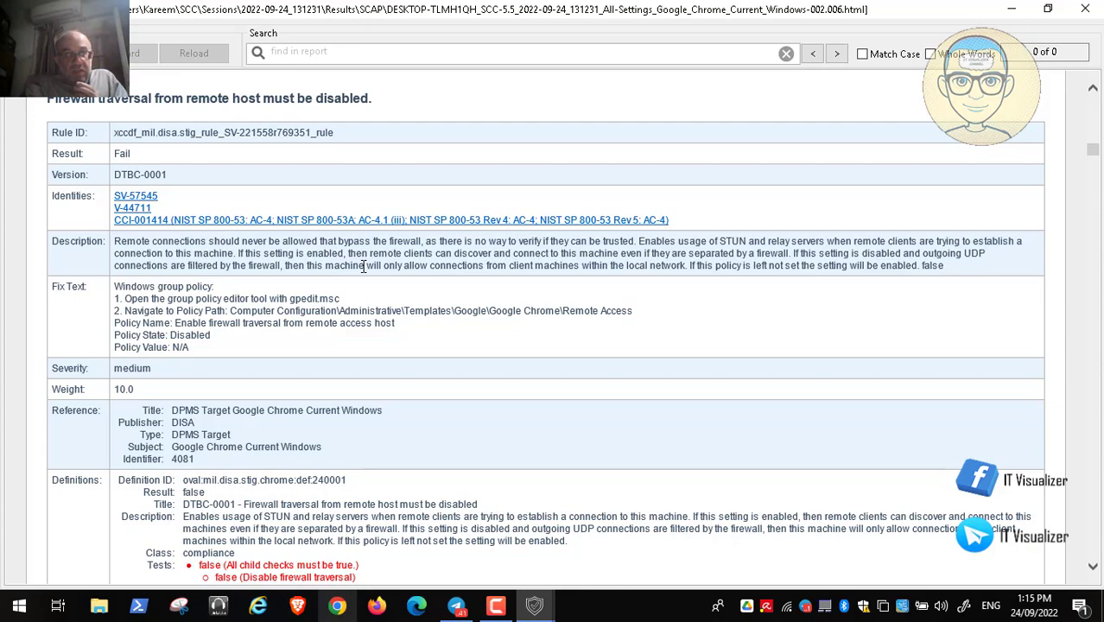
scroll(625, 253, "up", 6)
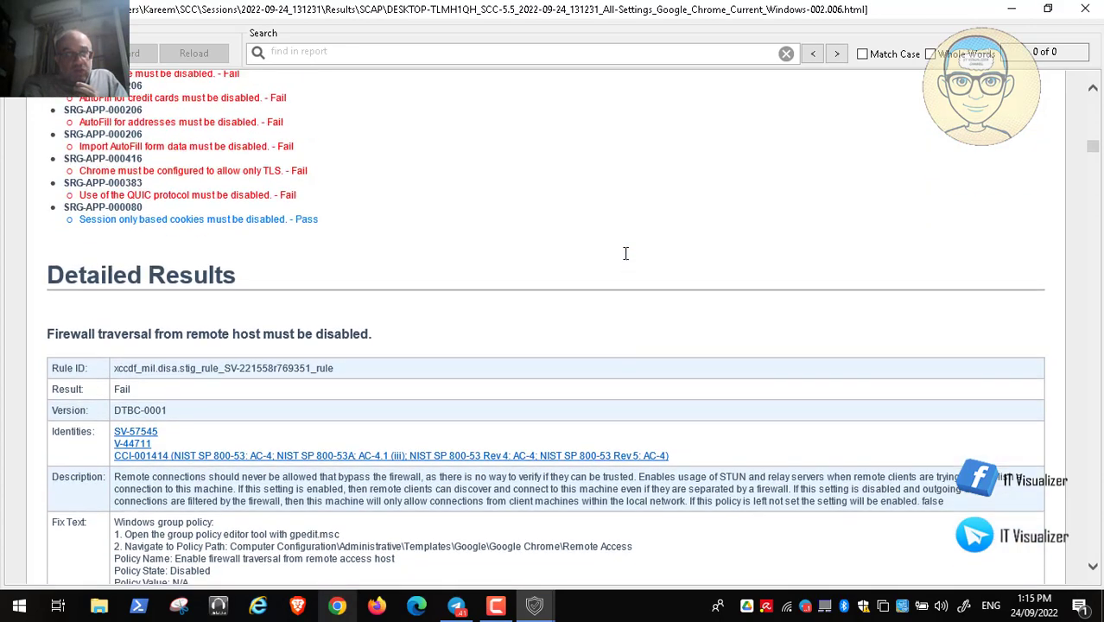
scroll(625, 253, "up", 3)
scroll(625, 253, "up", 5)
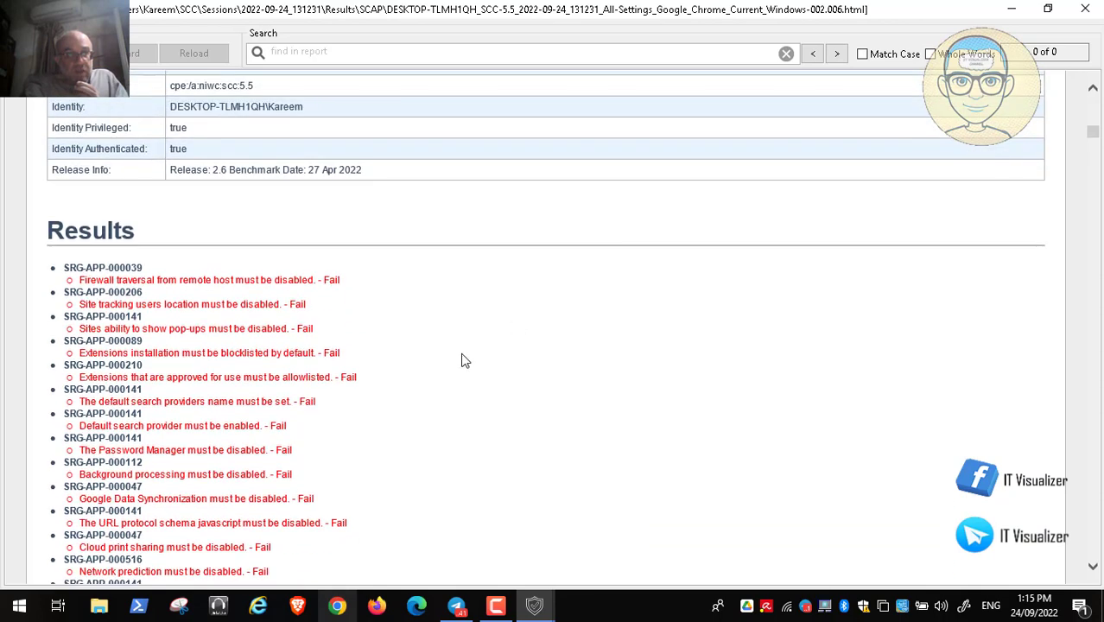
- Examine the fix text, definitions and tests for the default search provider name rule and the default search provider enabled rule
left_click(256, 404)
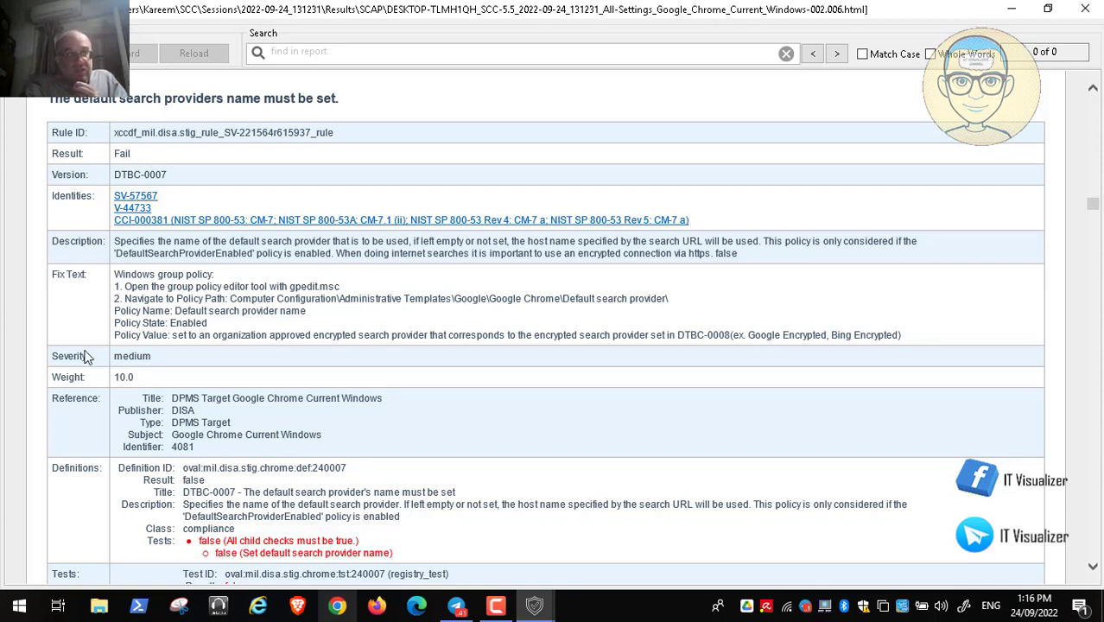
scroll(147, 358, "down", 4)
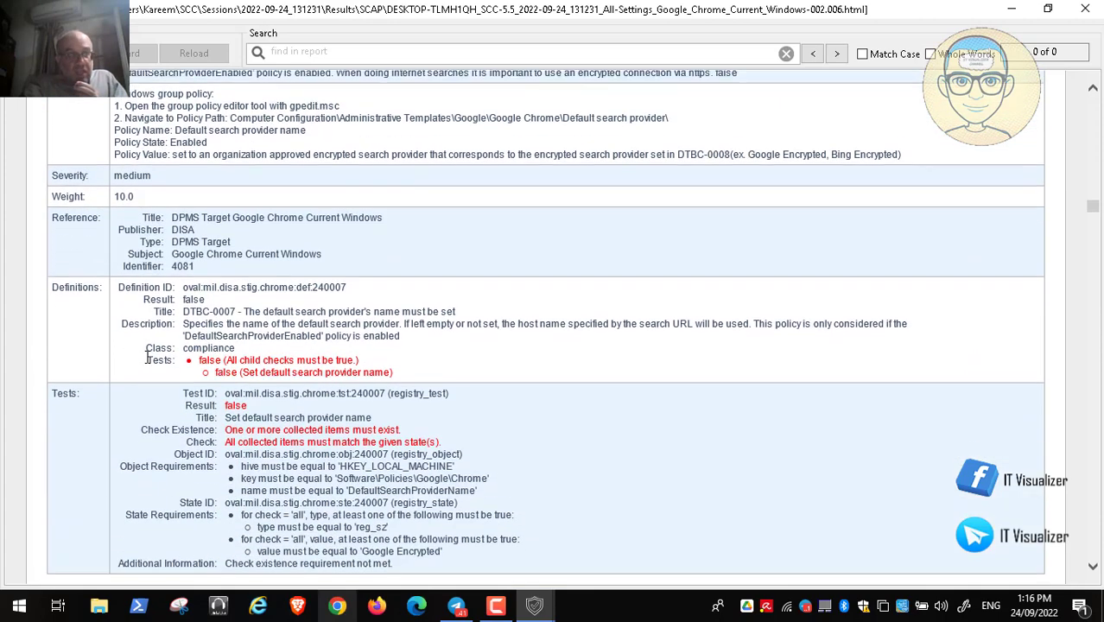
scroll(147, 357, "down", 4)
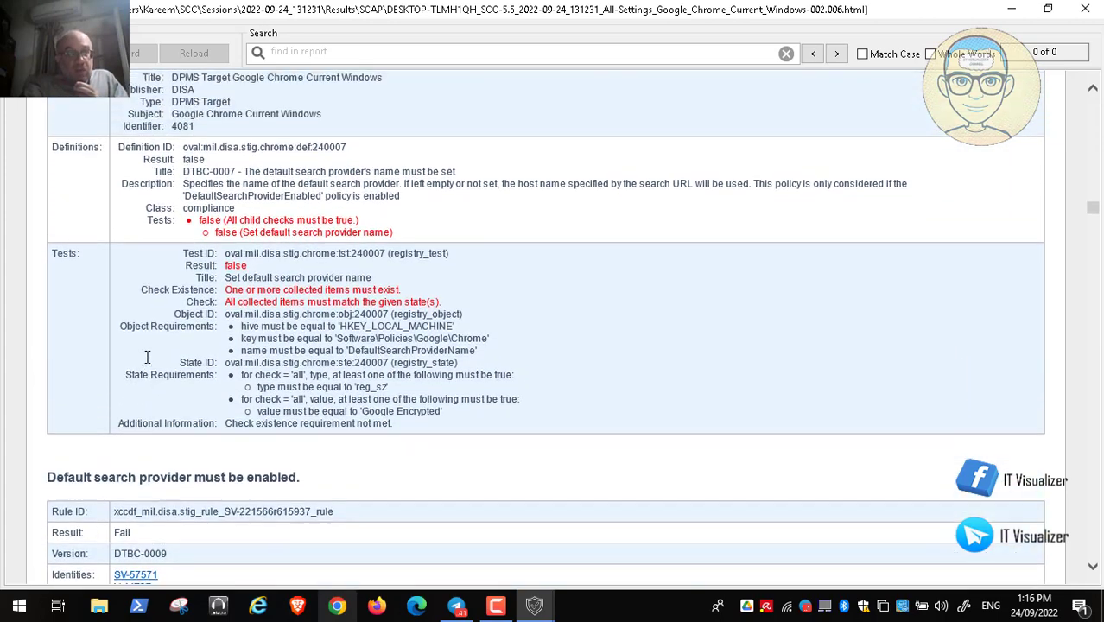
scroll(147, 358, "up", 2)
scroll(147, 358, "up", 2)
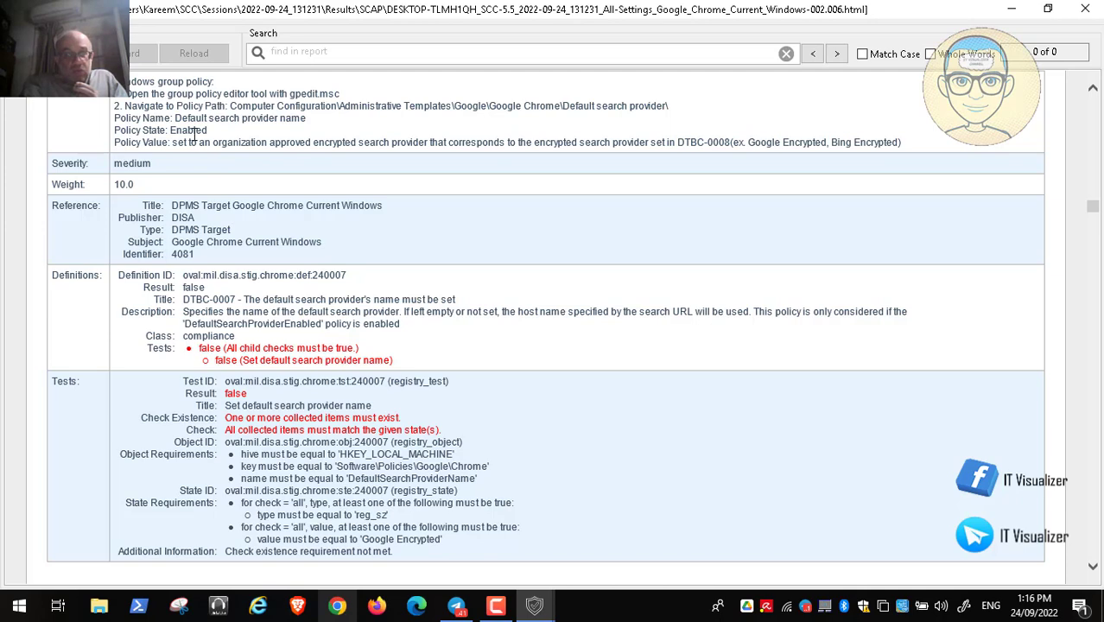
scroll(193, 133, "down", 8)
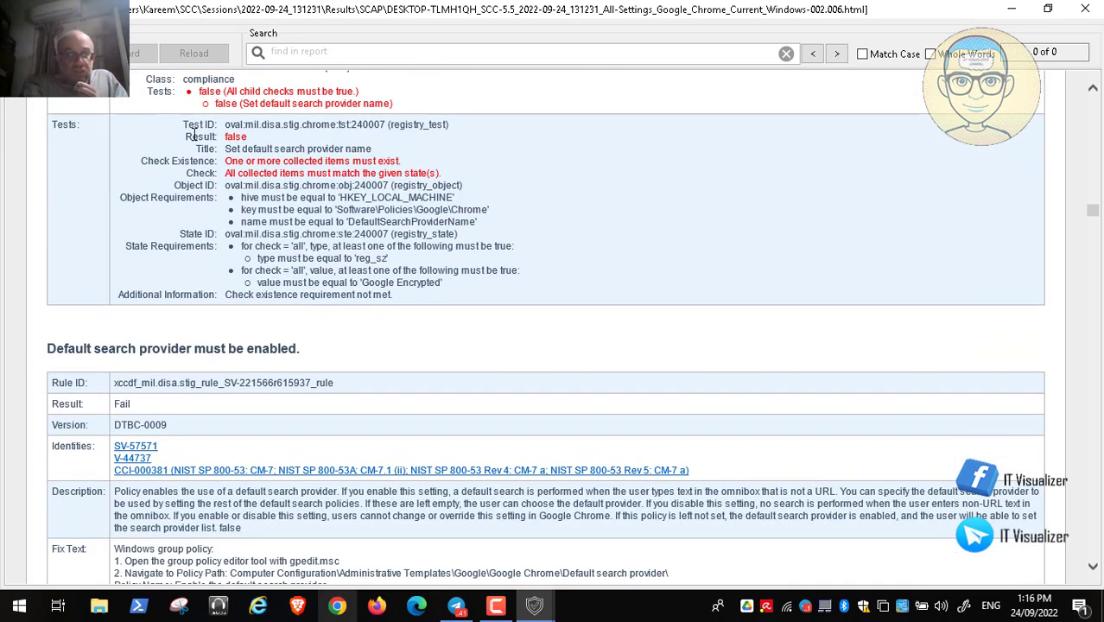
scroll(193, 136, "down", 10)
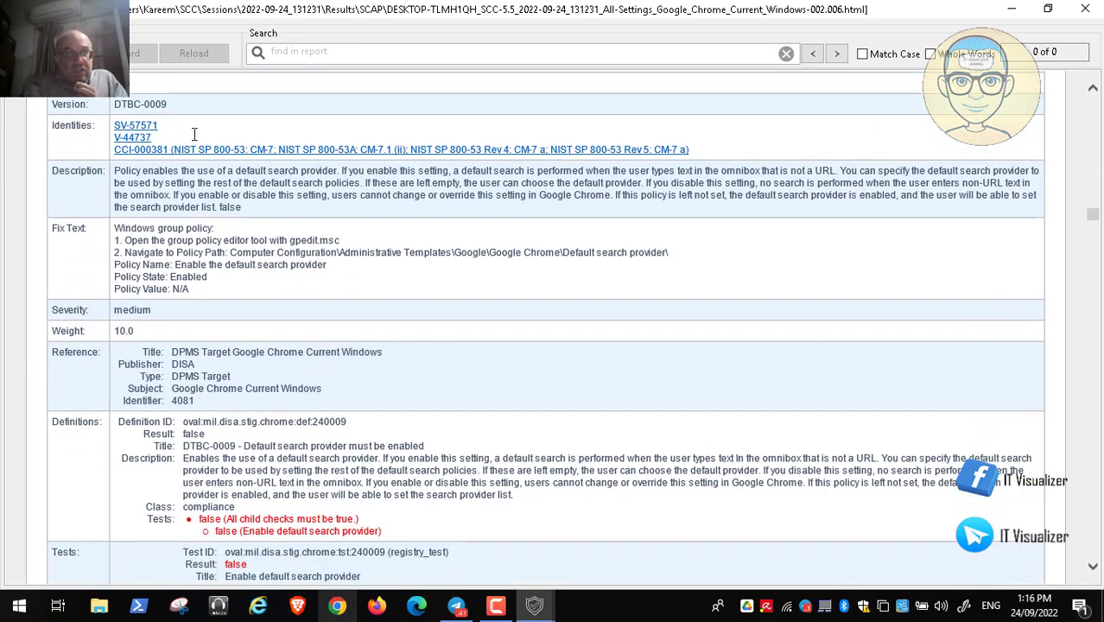
scroll(193, 134, "up", 4)
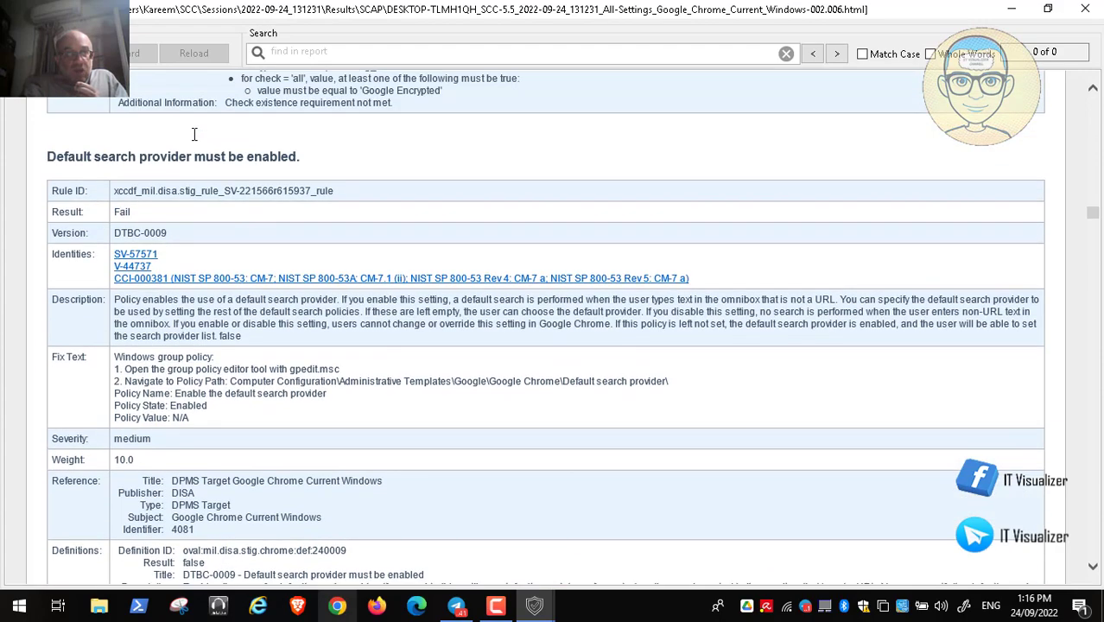
- Go back through the detailed results to the Score section at the start of the report
scroll(193, 134, "up", 20)
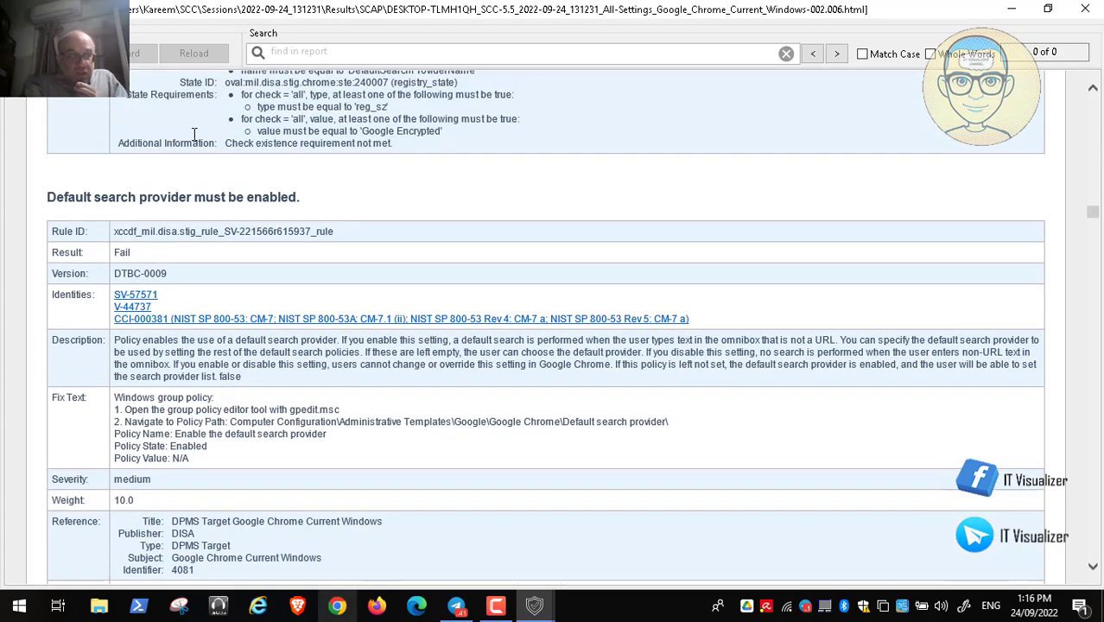
scroll(193, 134, "up", 20)
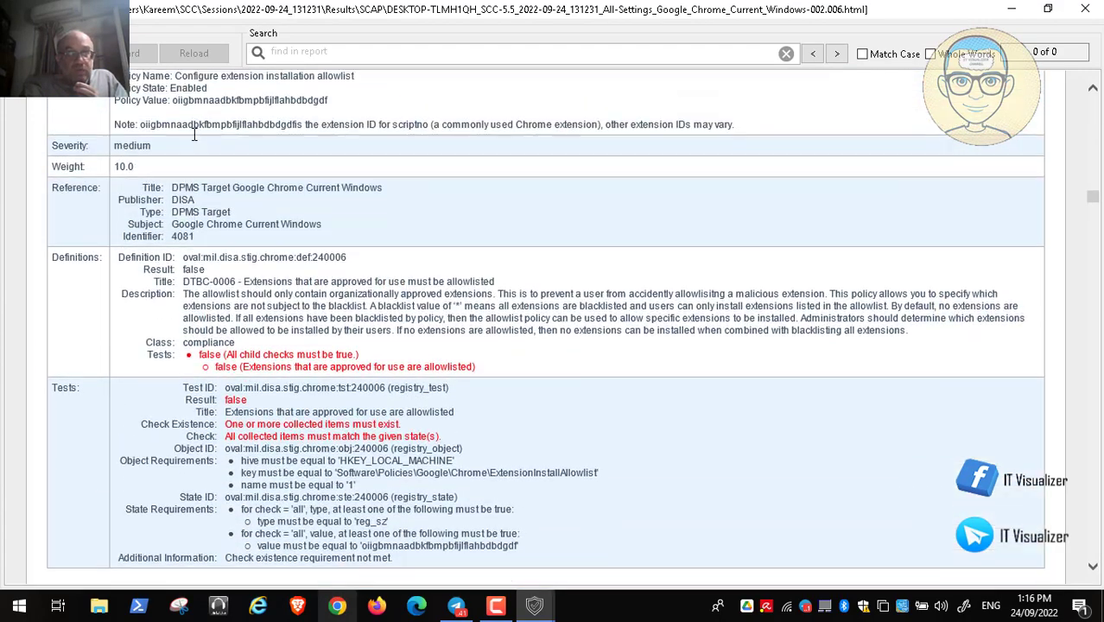
scroll(194, 134, "up", 20)
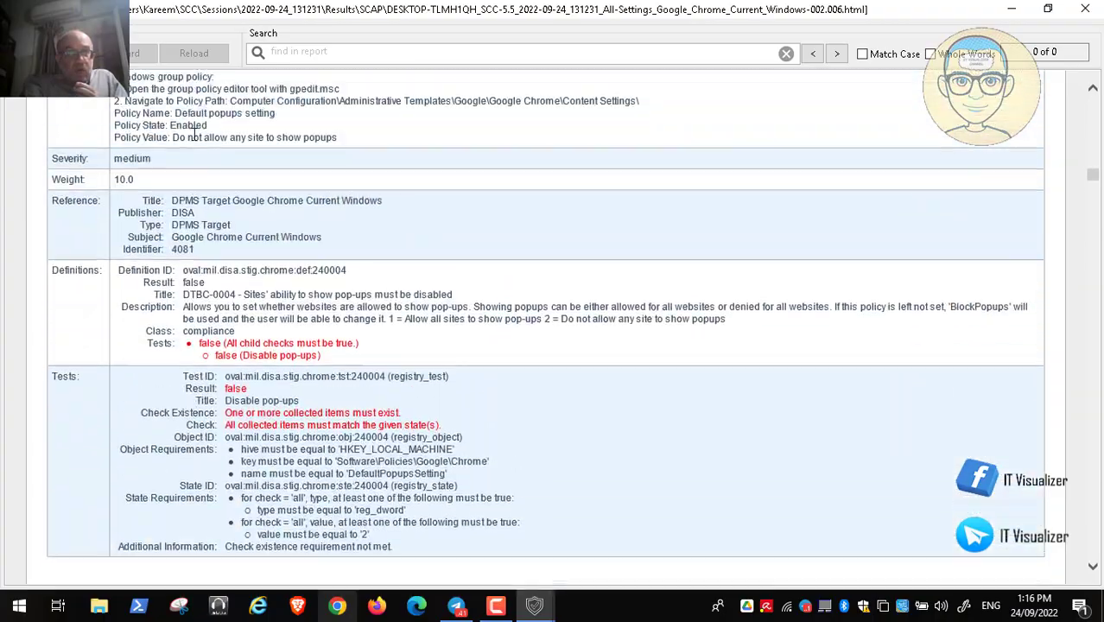
scroll(194, 134, "up", 20)
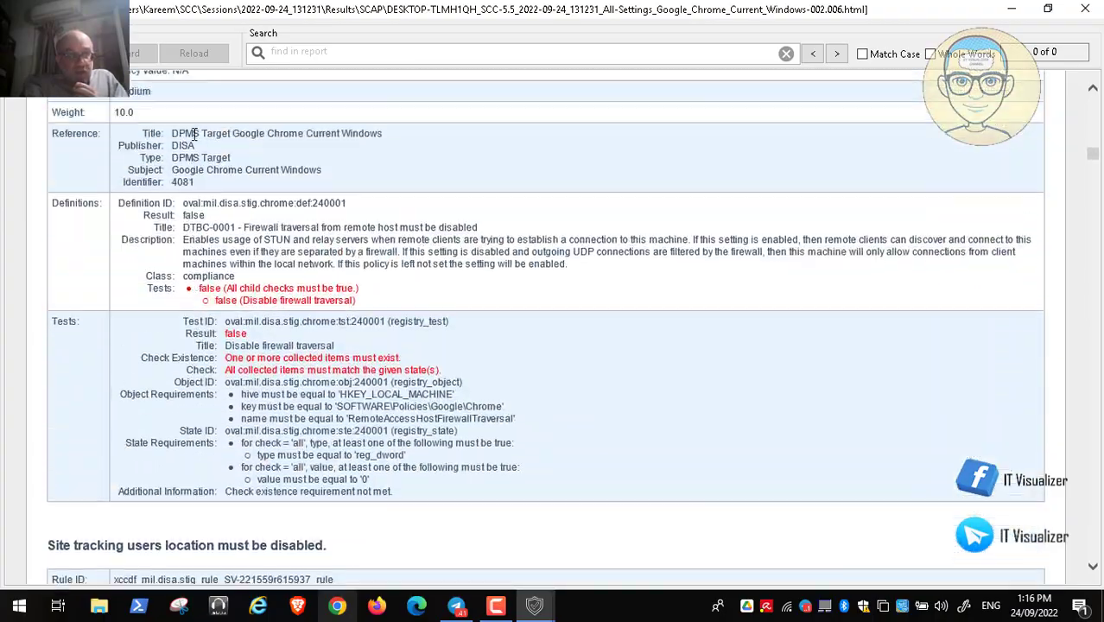
scroll(193, 134, "up", 20)
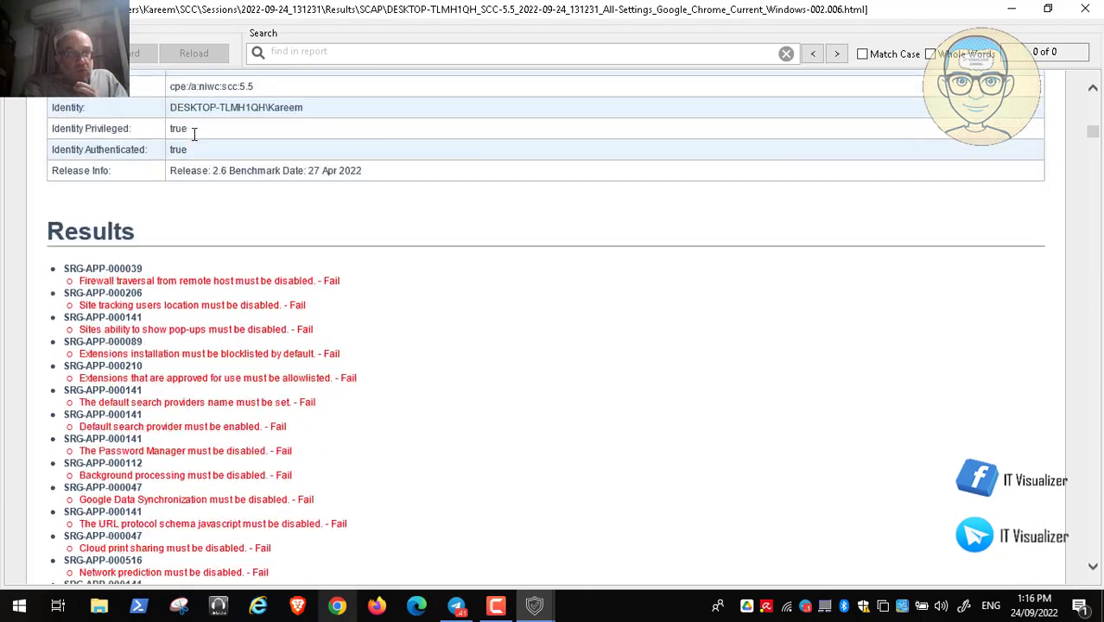
scroll(193, 133, "up", 20)
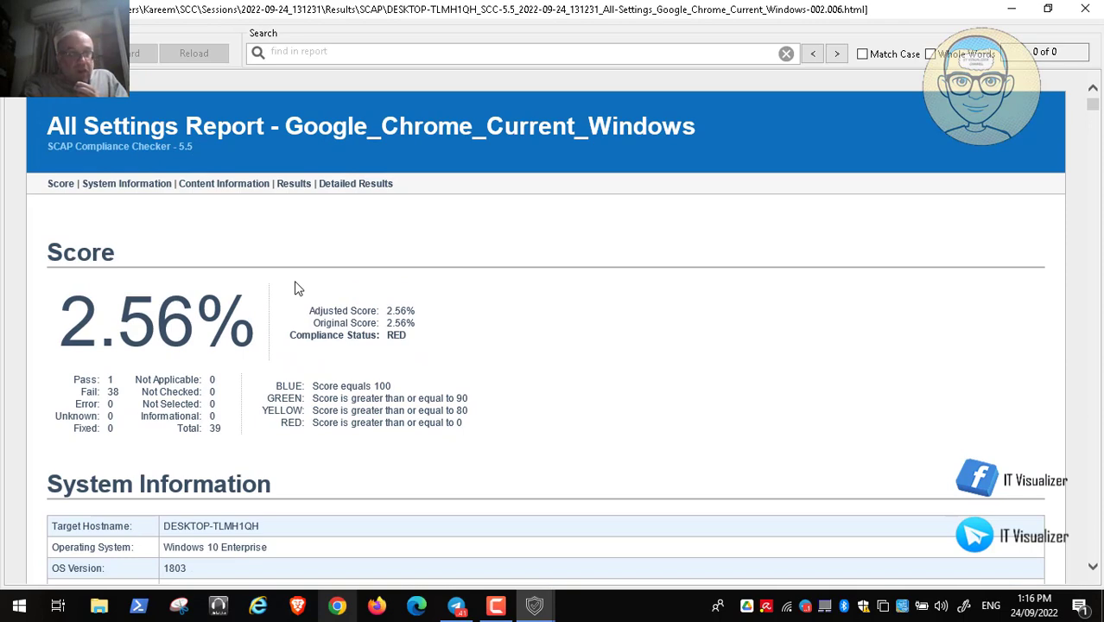
- Close the report viewer, the scan results window and SCAP Compliance Checker
left_click(1082, 11)
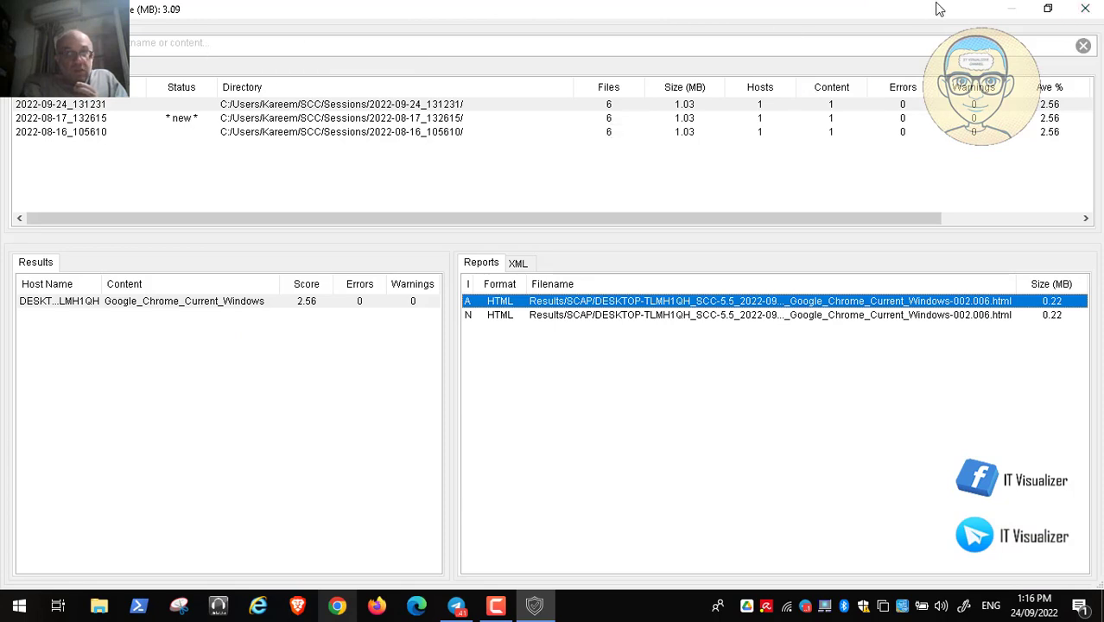
left_click(1084, 8)
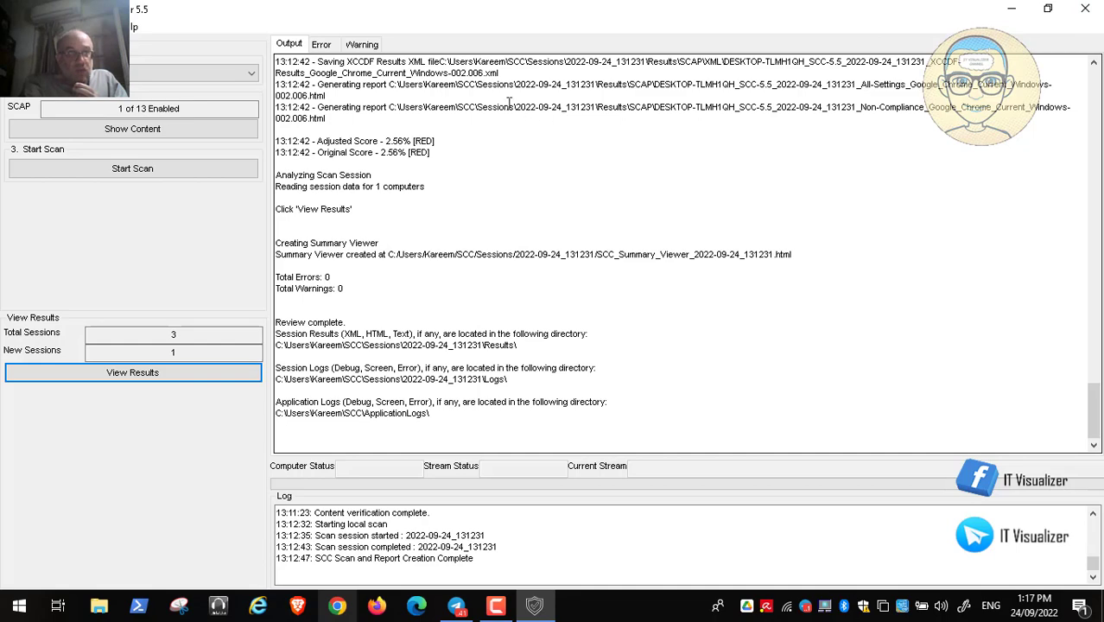
left_click(1085, 8)
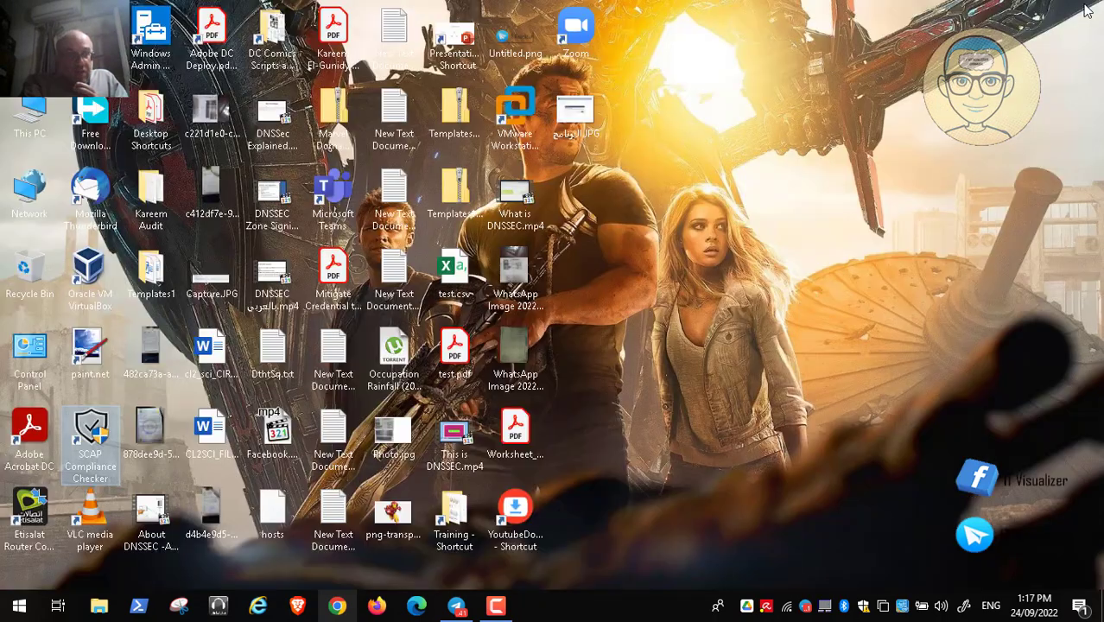
- Launch STIG Viewer and dismiss the Changes to Rule Matching notice
left_click(19, 605)
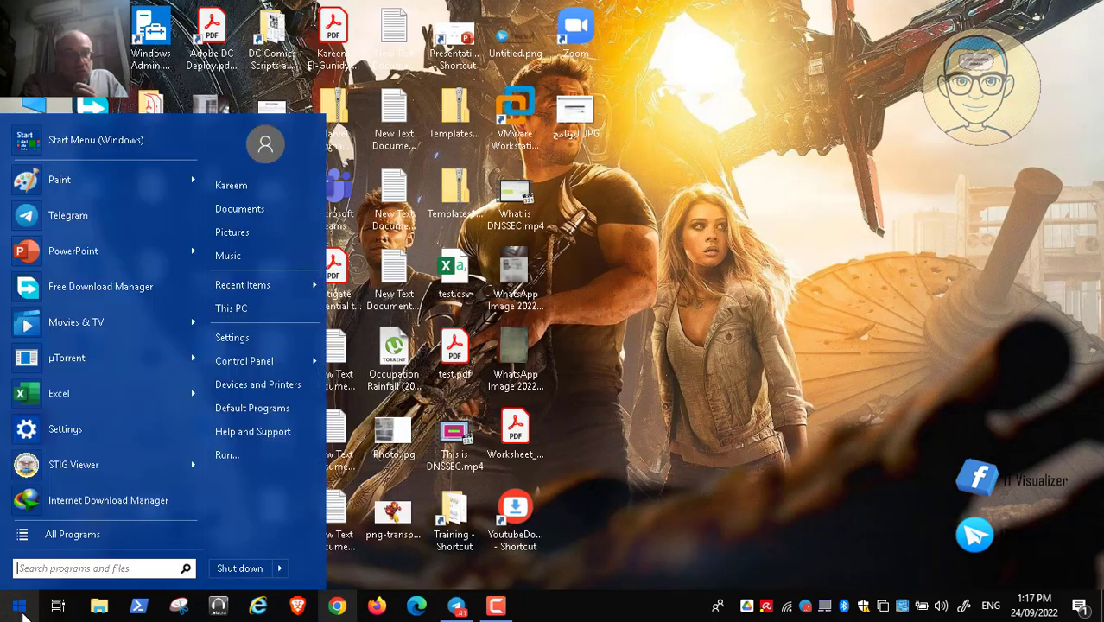
left_click(92, 466)
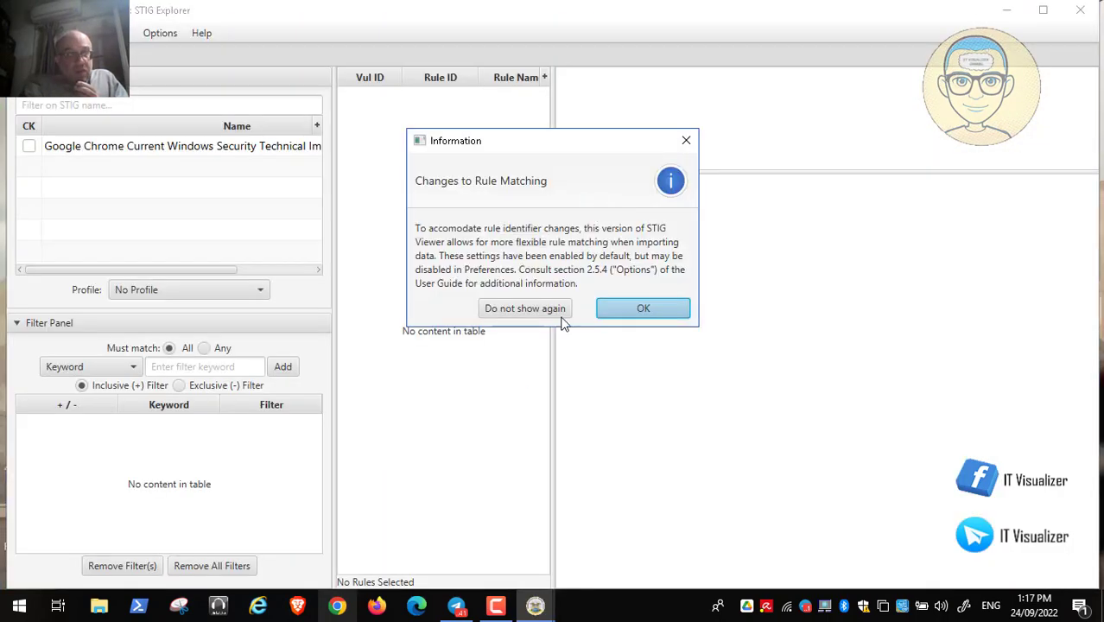
left_click(654, 311)
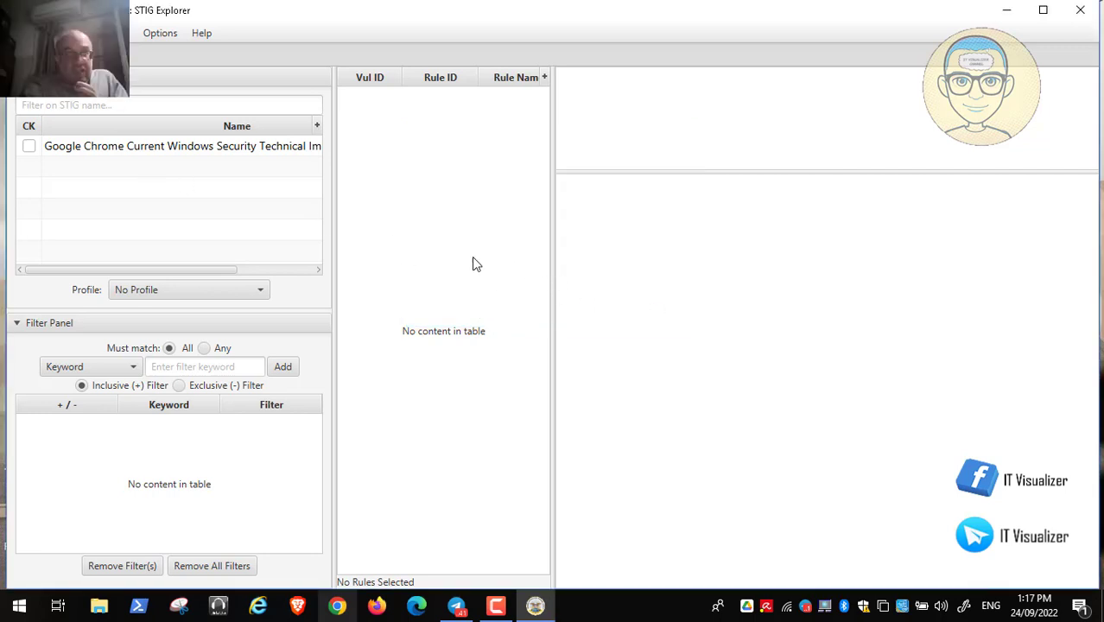
- Check-mark the Google Chrome Current Windows STIG, widen its rule list, and view the details of rules V-221563 and V-221575
left_click(29, 147)
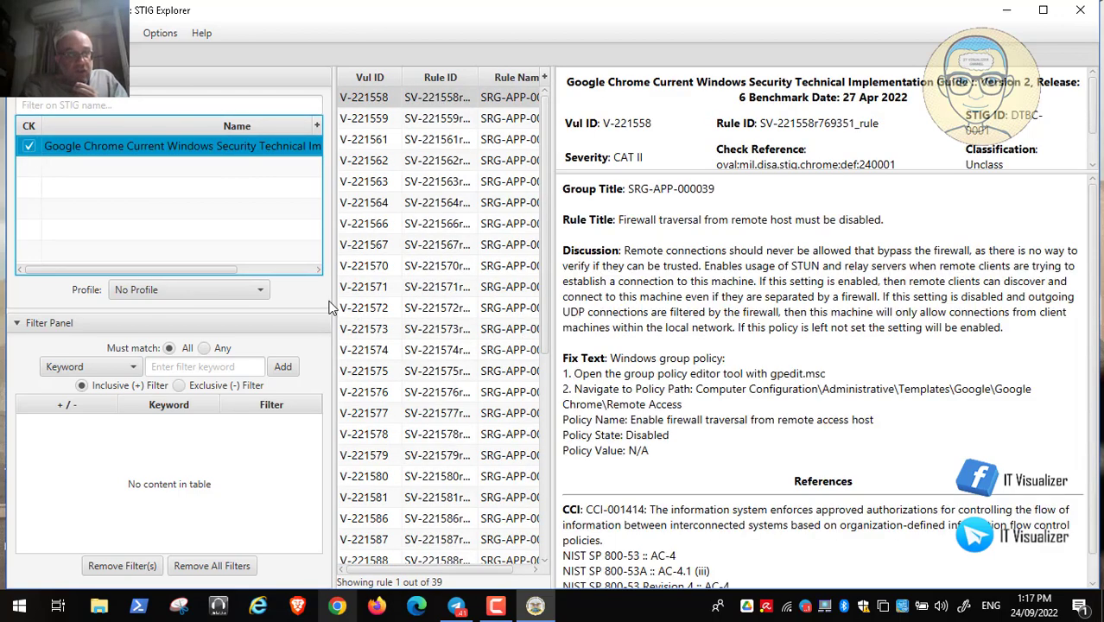
left_click_drag(332, 301, 262, 291)
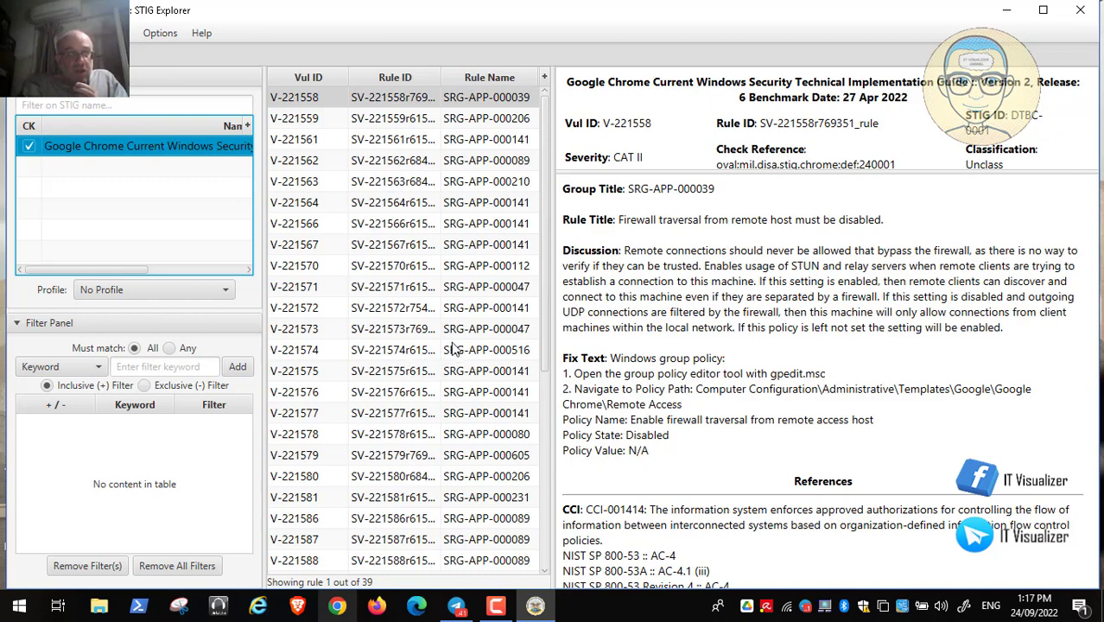
left_click(315, 184)
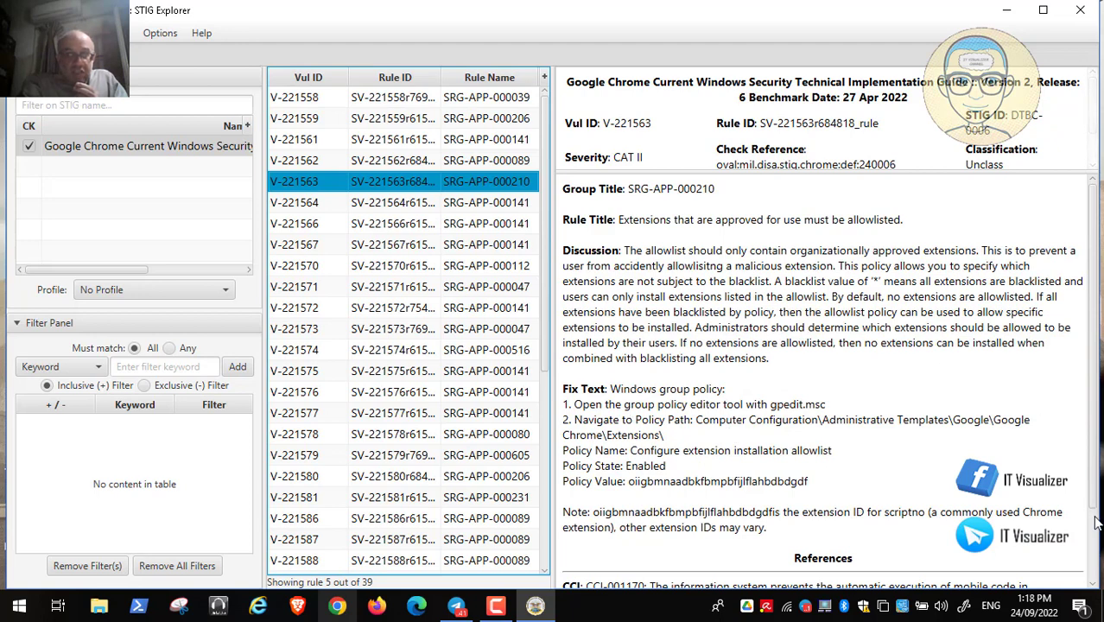
left_click(1095, 549)
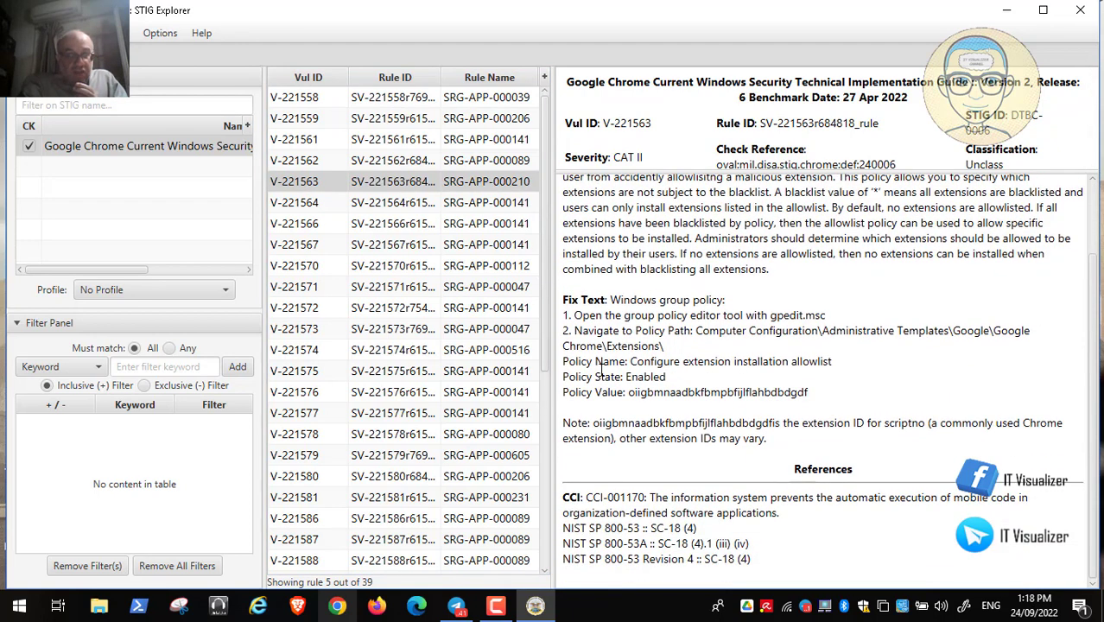
left_click(412, 374)
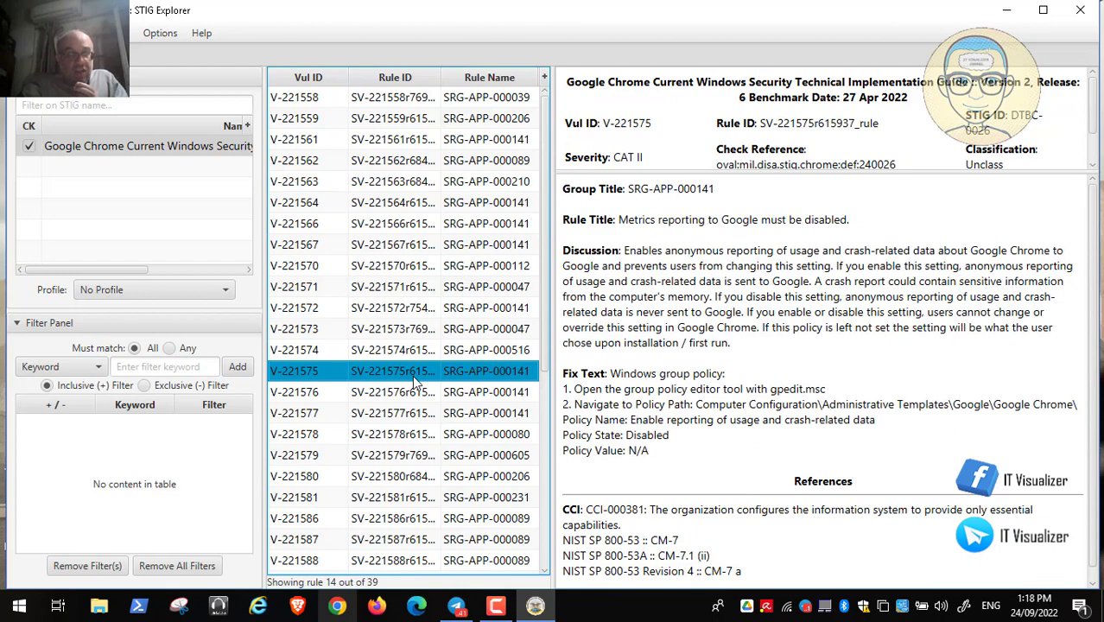
- Create a checklist from the check-marked Google Chrome STIG and fill its target data with this computer's host data
left_click(119, 33)
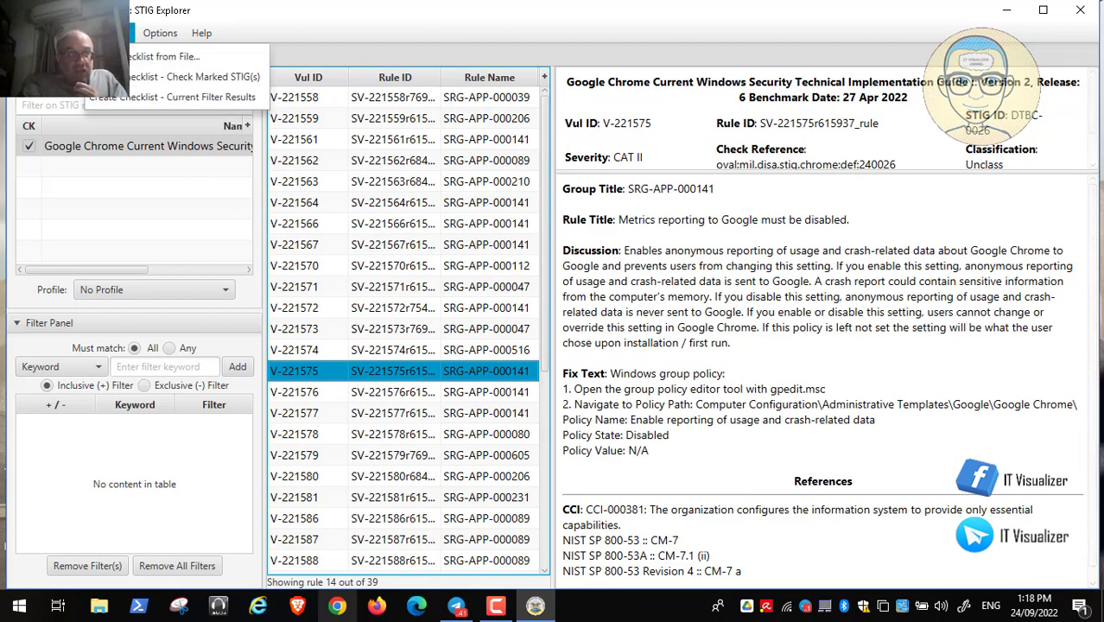
left_click(132, 80)
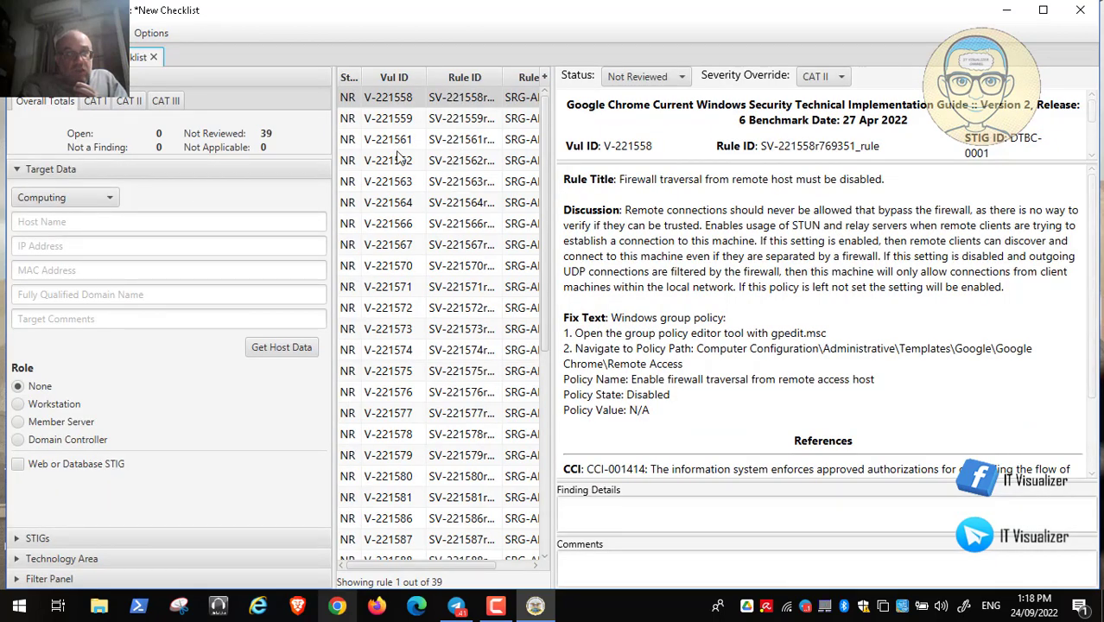
left_click(269, 347)
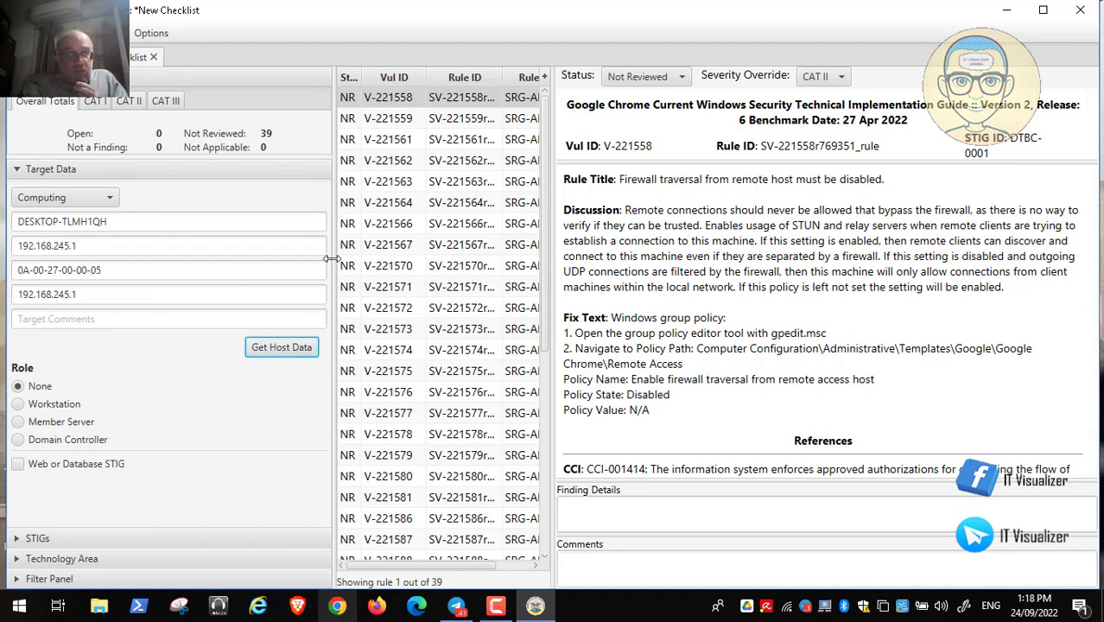
left_click_drag(332, 257, 217, 257)
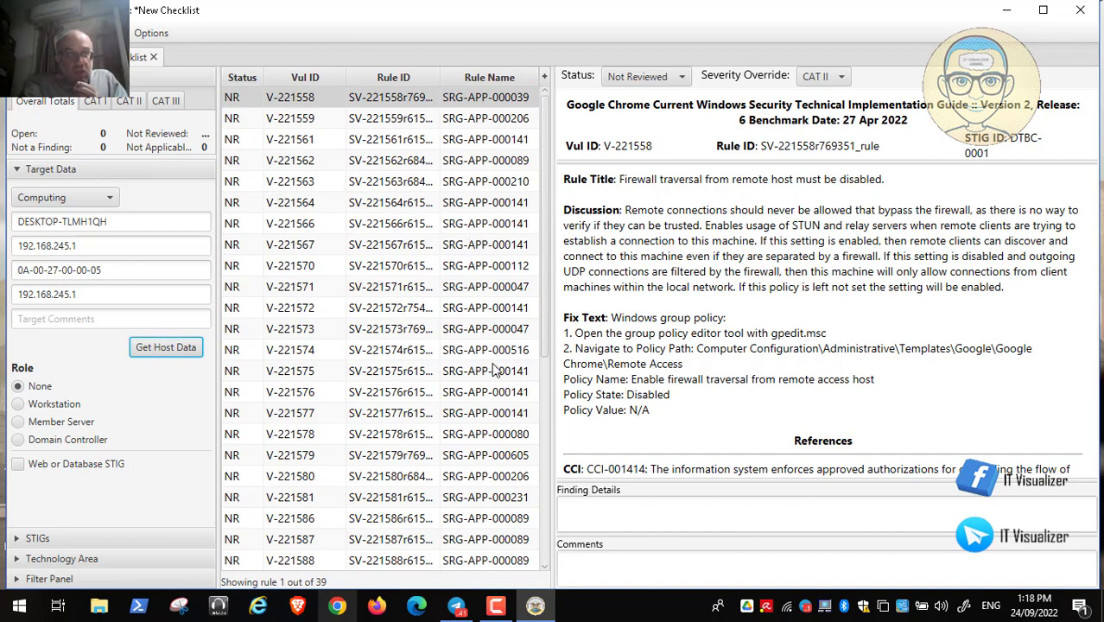
- Set the status of rule V-221570, Background processing must be disabled, to Not Applicable
left_click(237, 266)
right_click(238, 267)
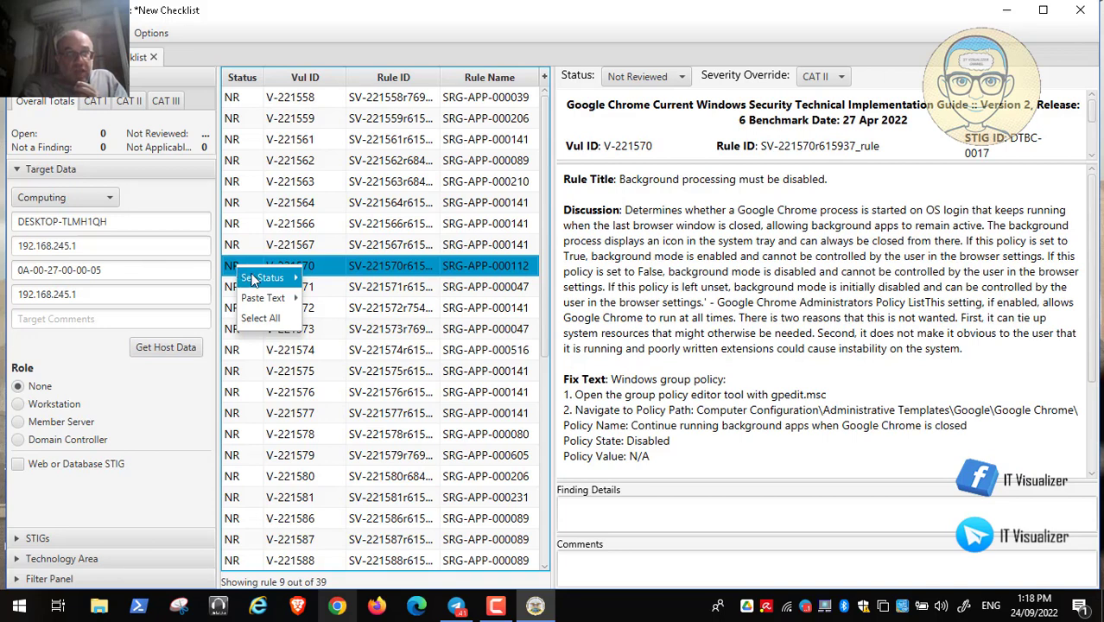
mouse_move(261, 277)
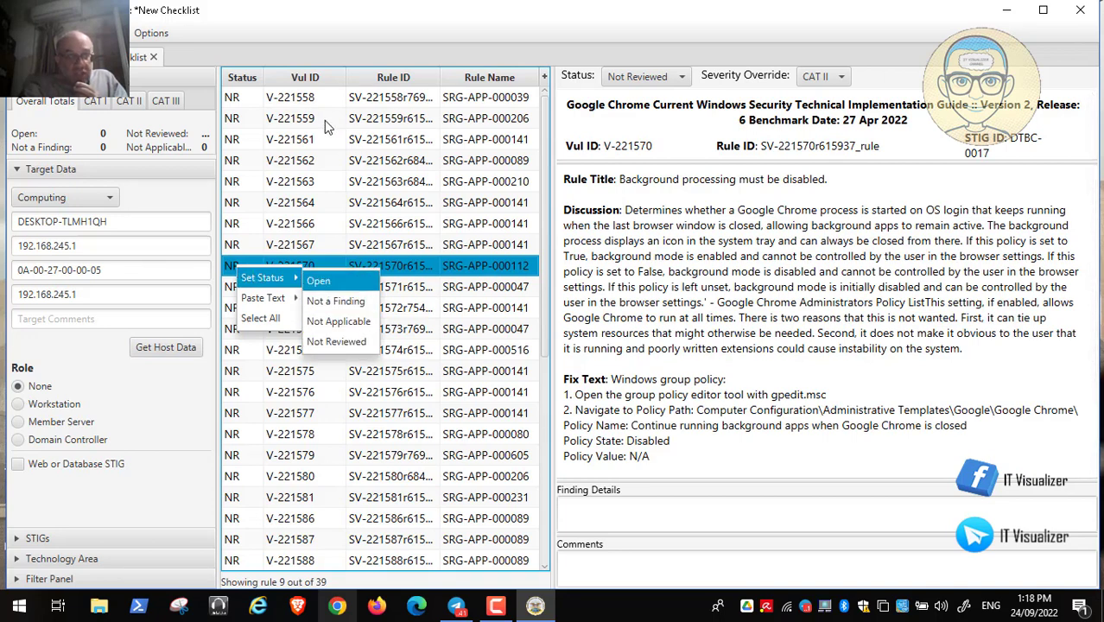
left_click(354, 329)
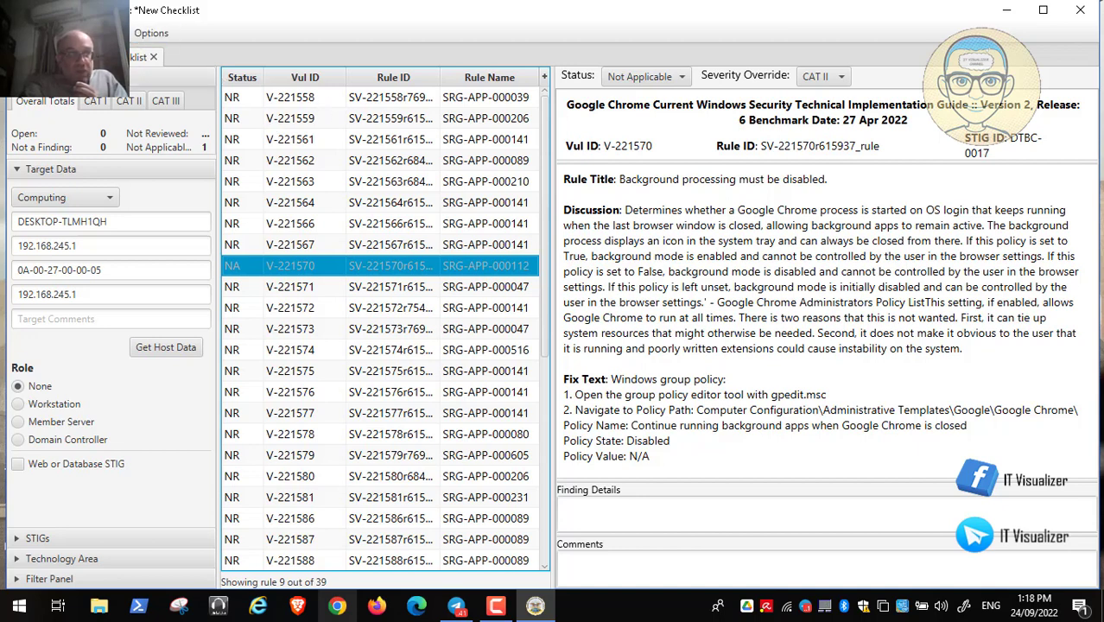
- View the checklist's export options without exporting, and close STIG Viewer
left_click(108, 33)
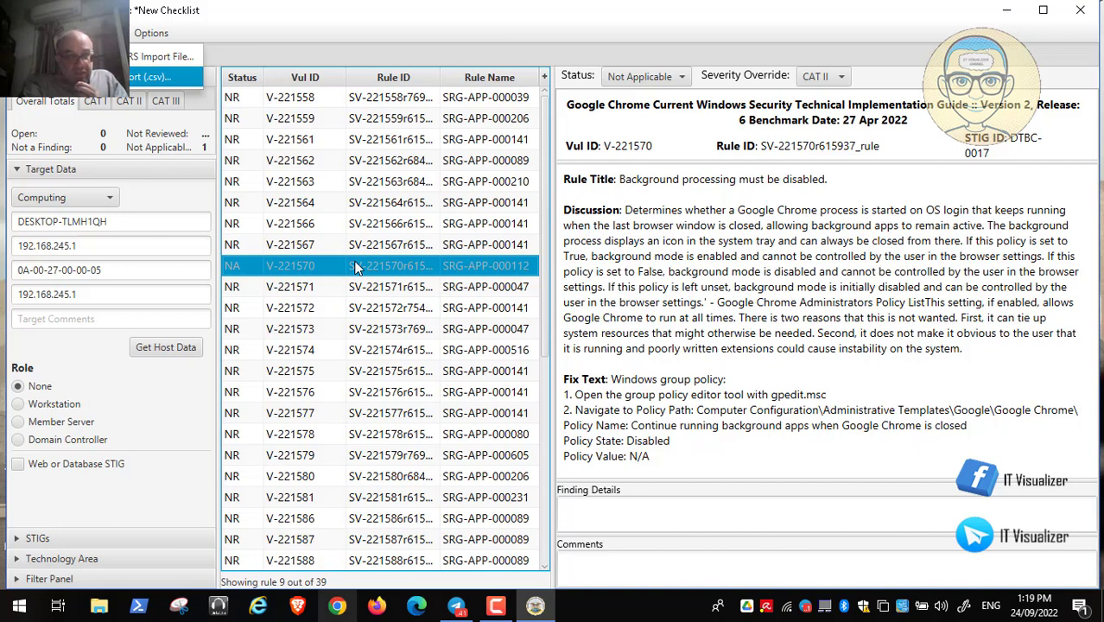
left_click(497, 12)
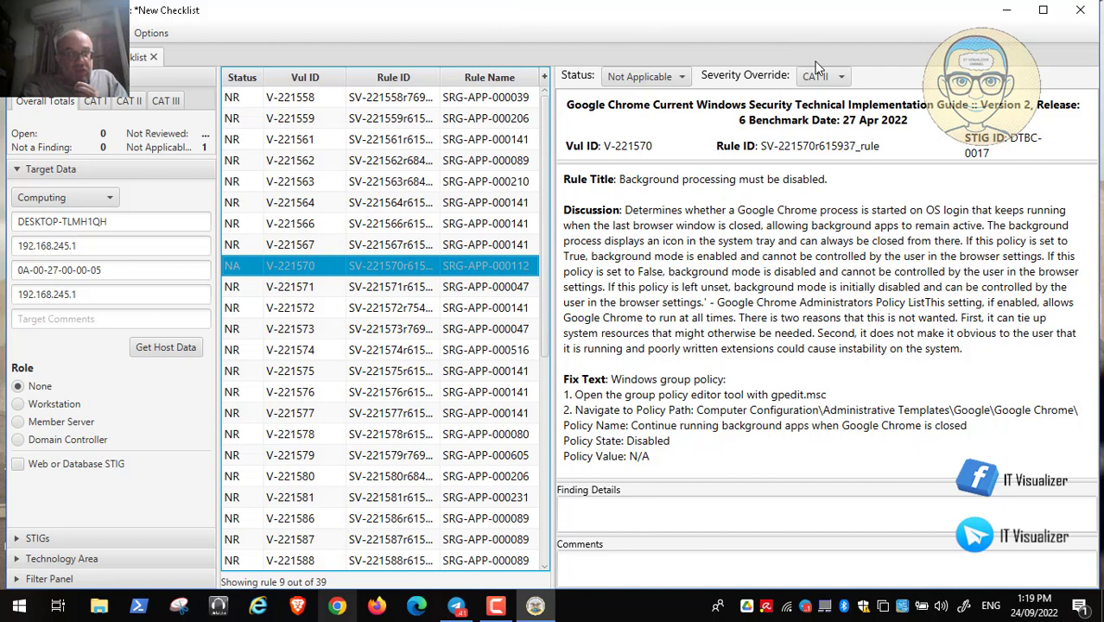
left_click(1079, 11)
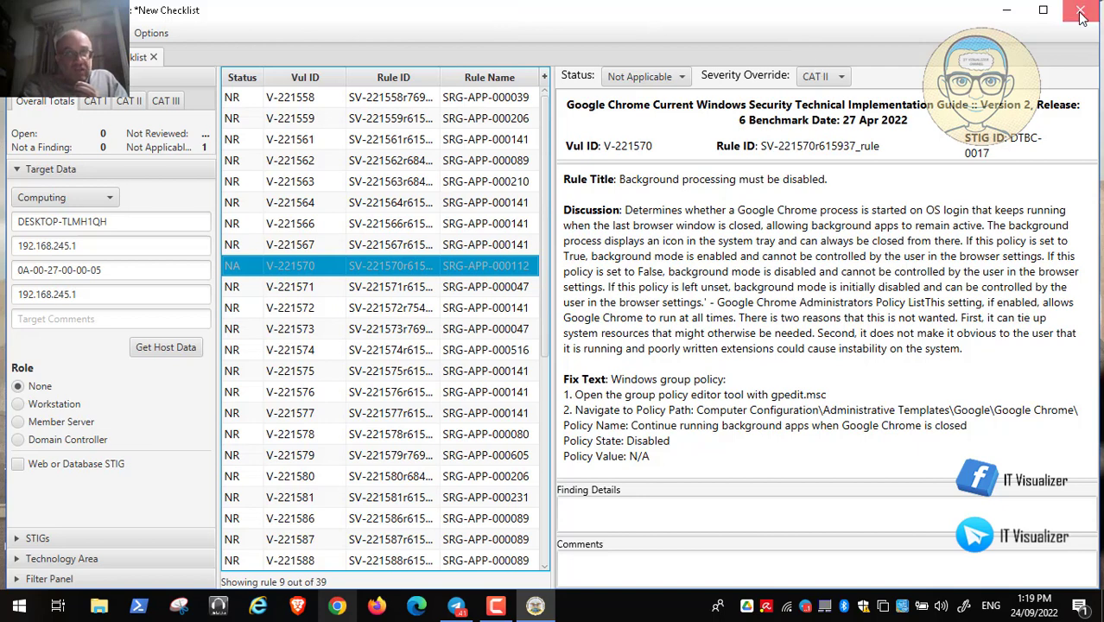